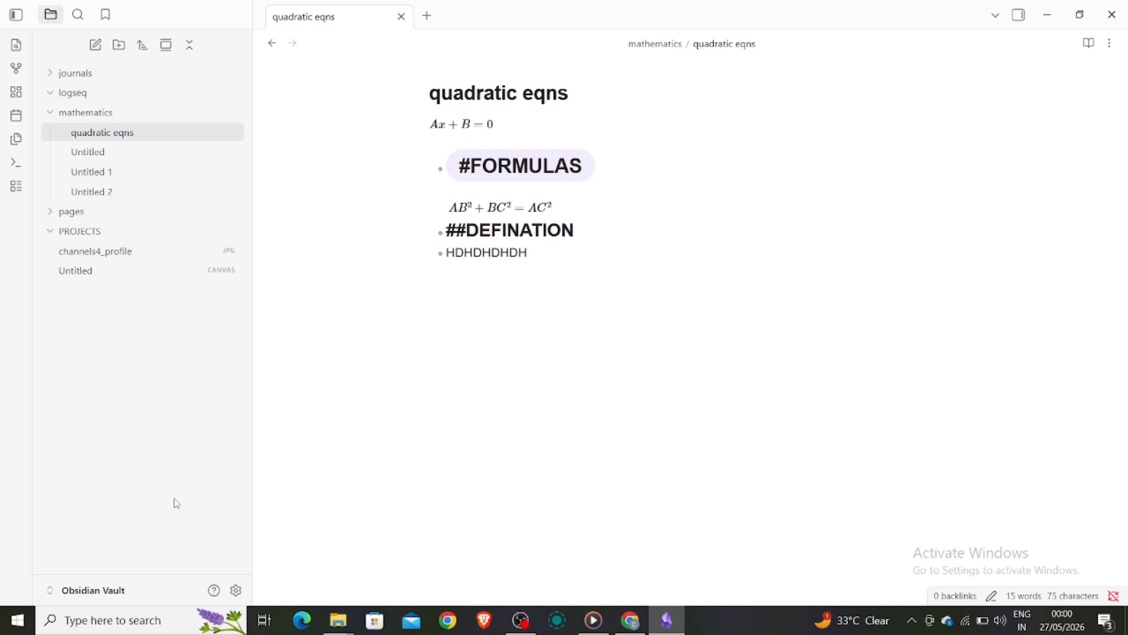
Look through the Untitled canvas and the notes in the mathematics folder, finishing on the Untitled canvas
click(100, 592)
click(92, 473)
click(130, 279)
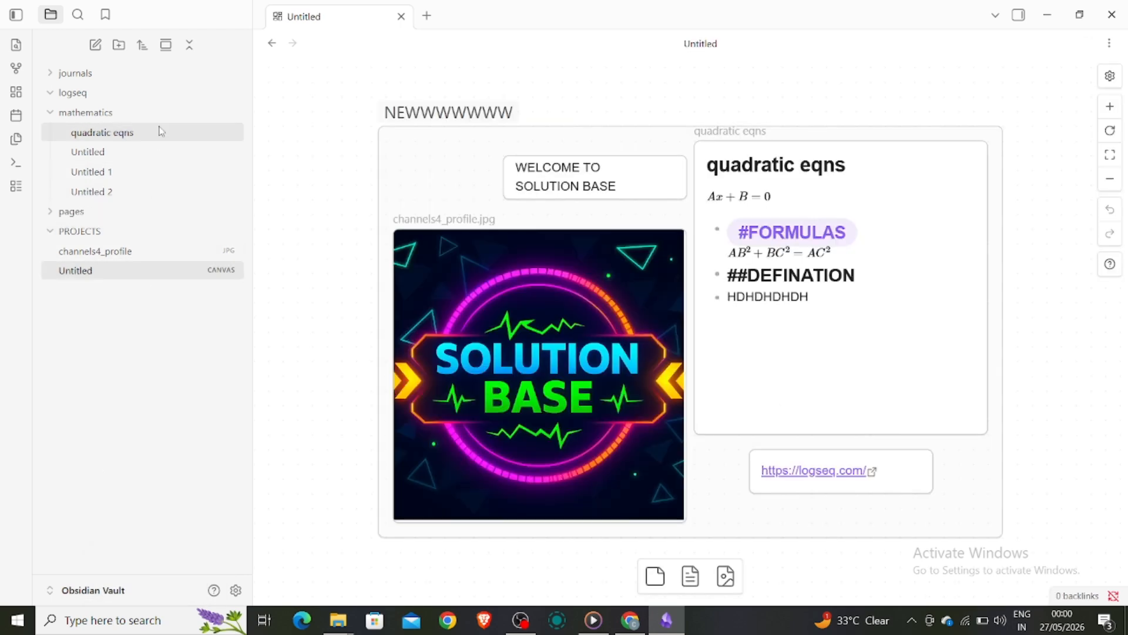
click(125, 132)
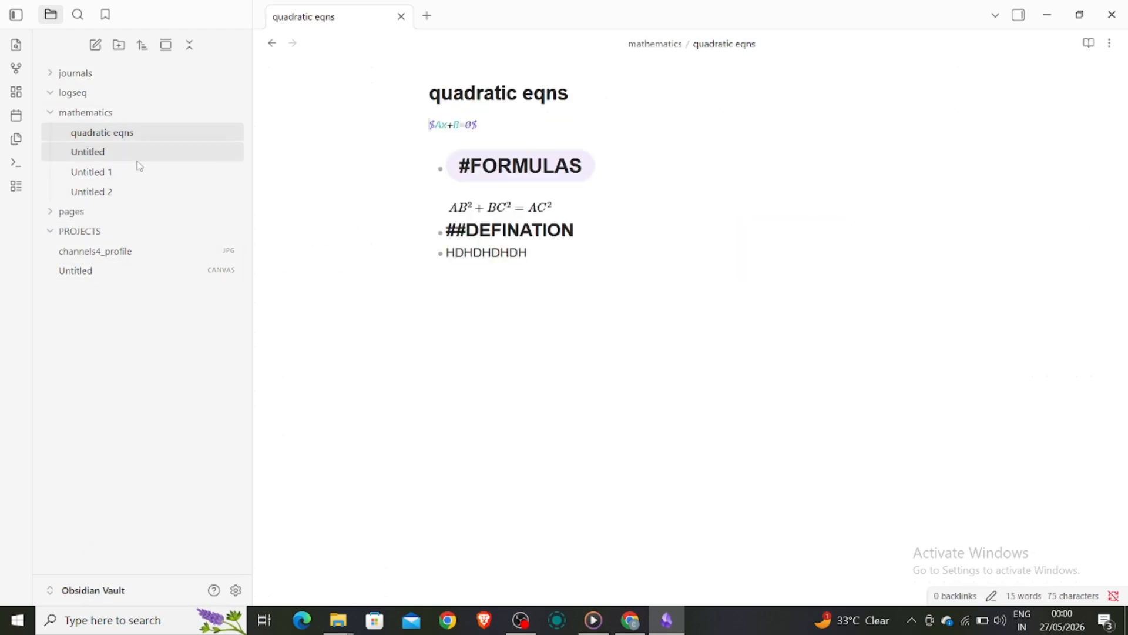
click(120, 152)
click(134, 171)
click(131, 189)
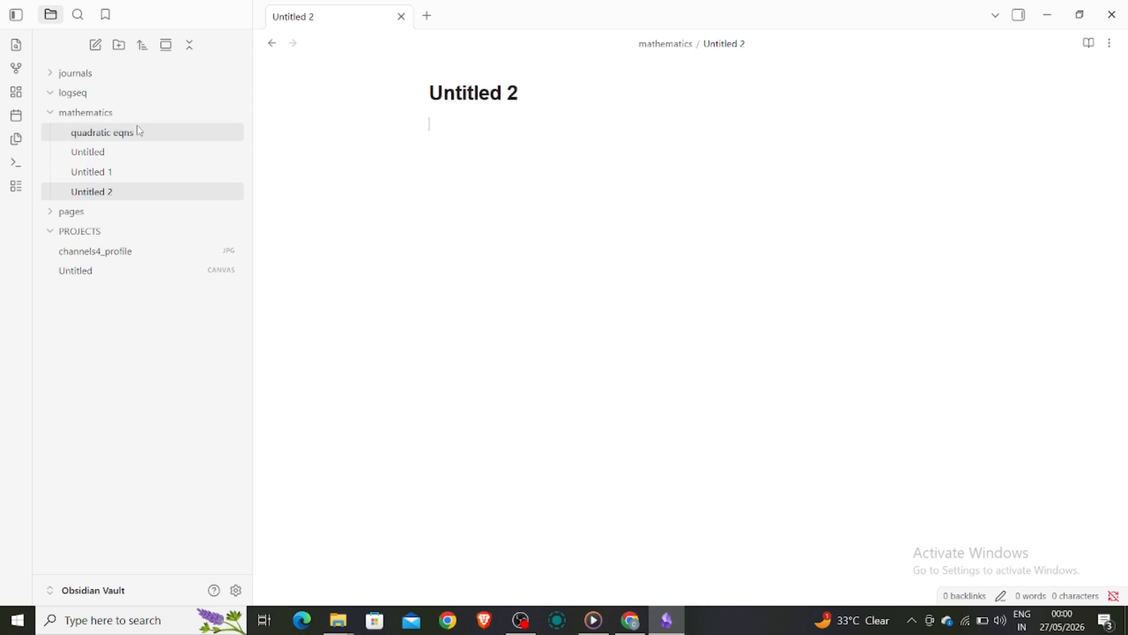
click(136, 125)
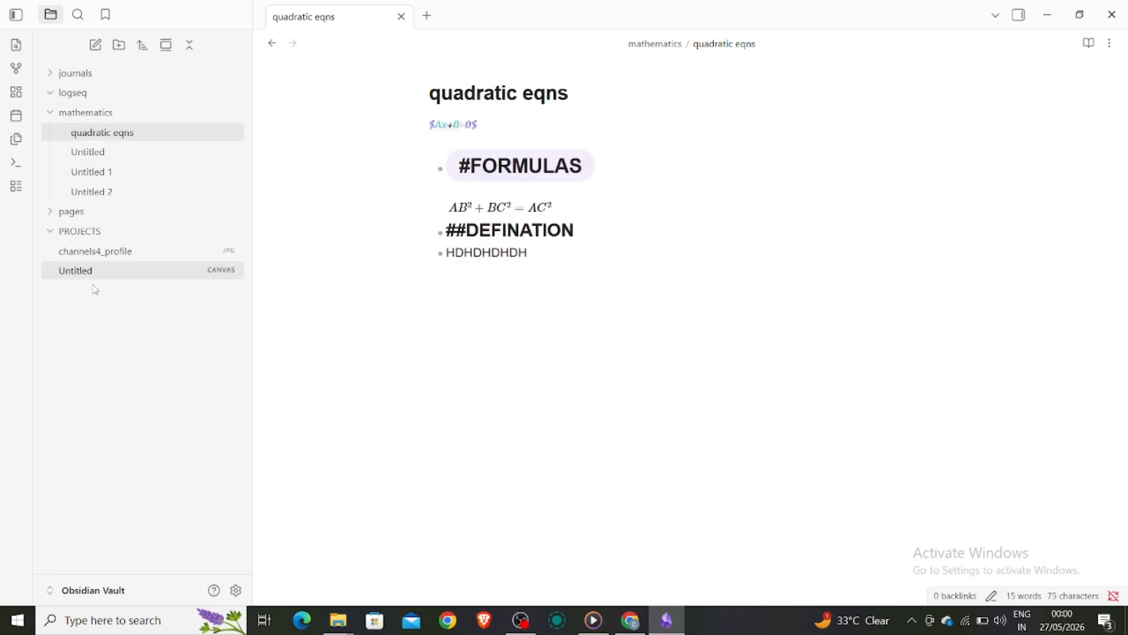
click(114, 271)
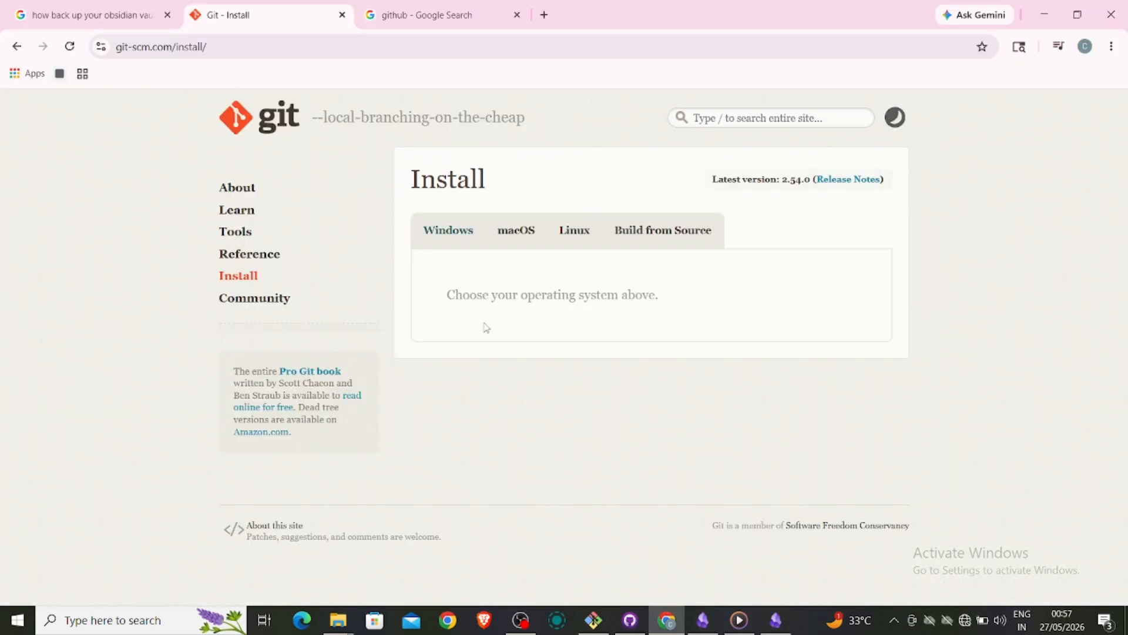
Show the Windows installation options on the Git install page in the browser
click(450, 232)
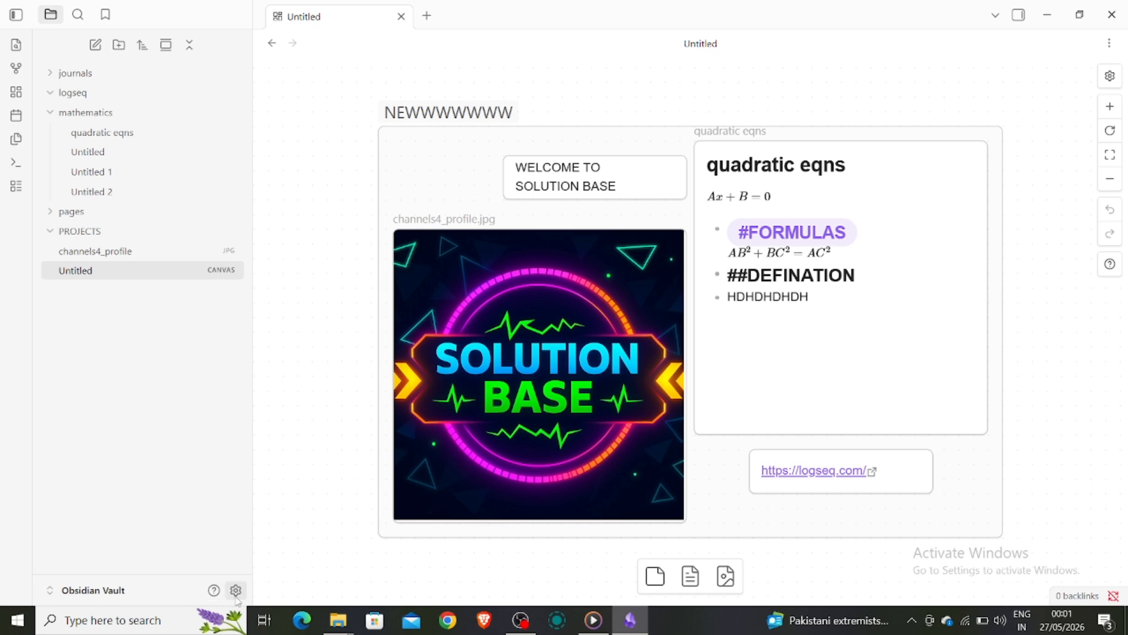
Switch to Obsidian, search the community plugins for "git" and open the Git plugin's details
click(236, 590)
click(280, 243)
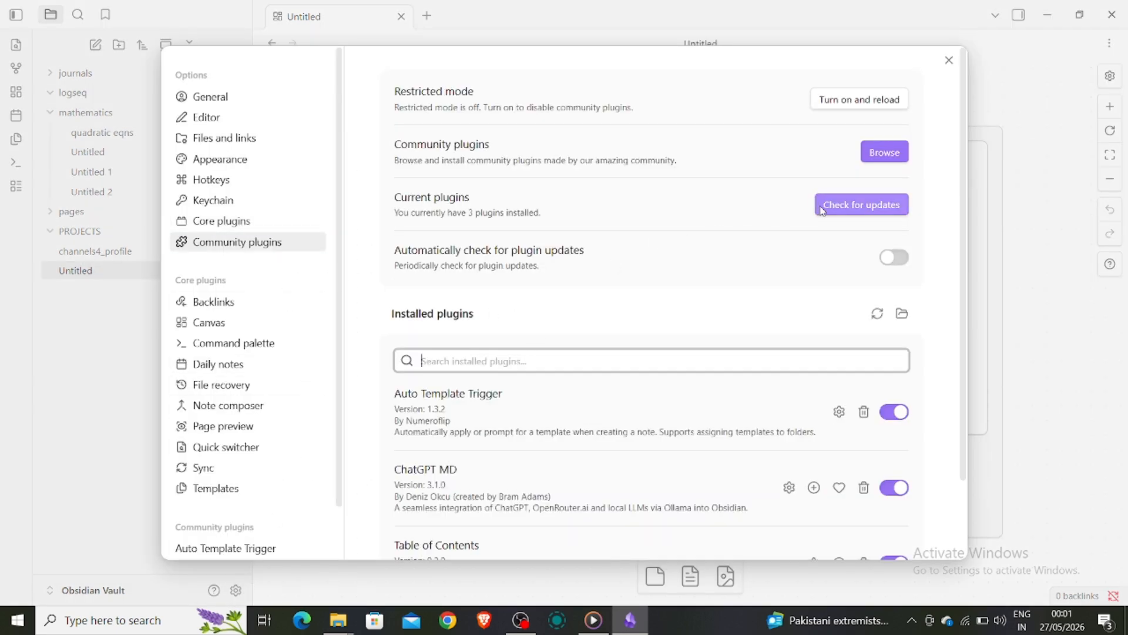
click(884, 152)
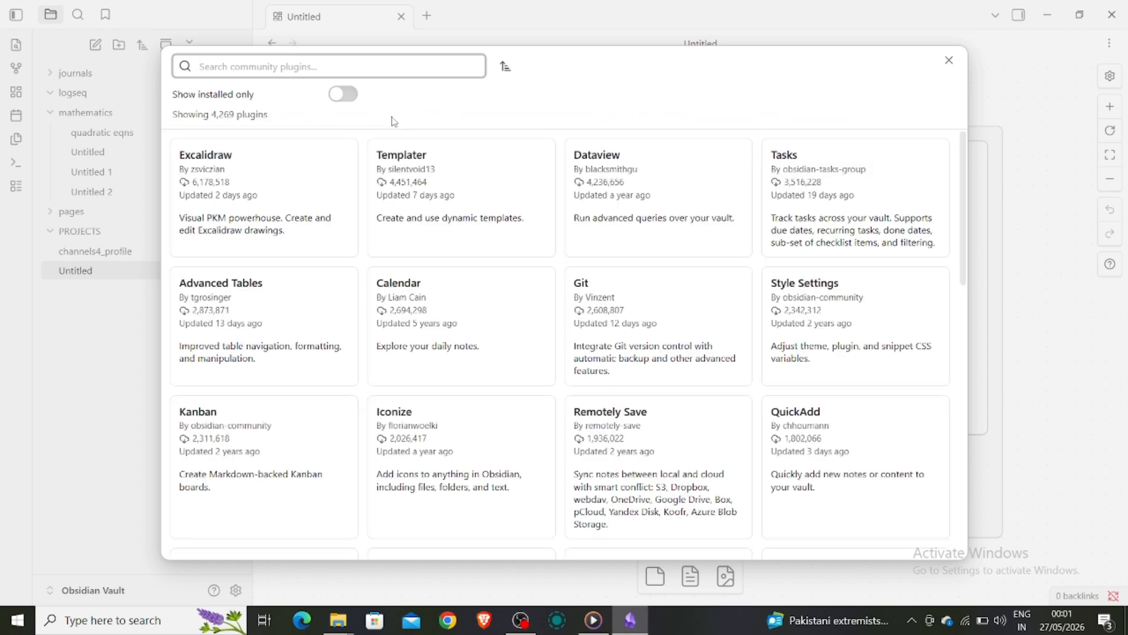
text(git)
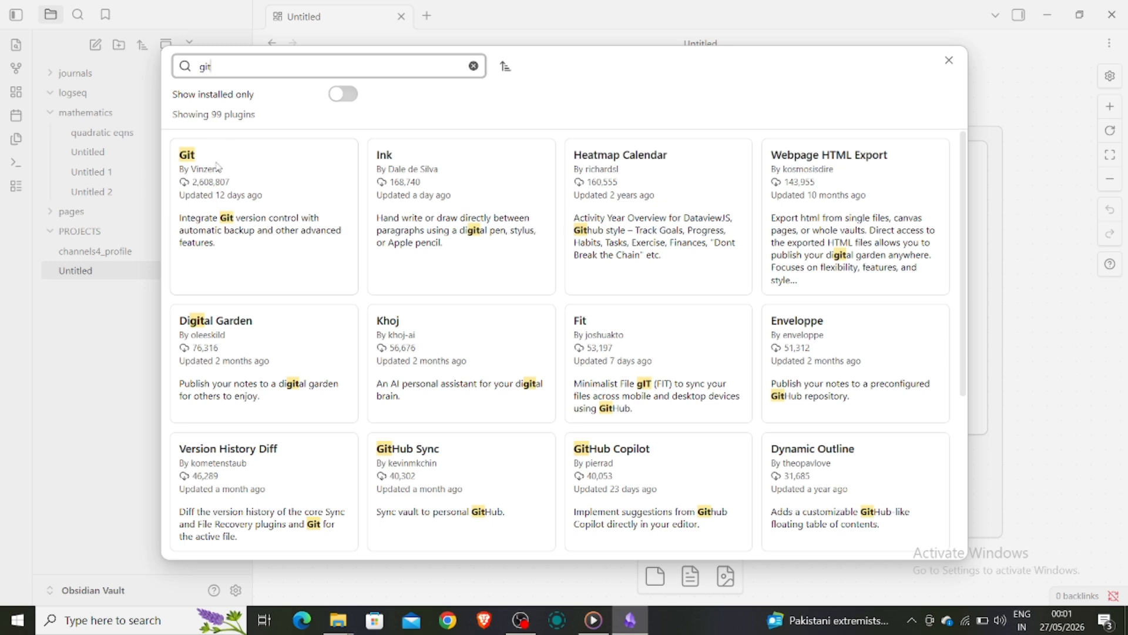
click(246, 160)
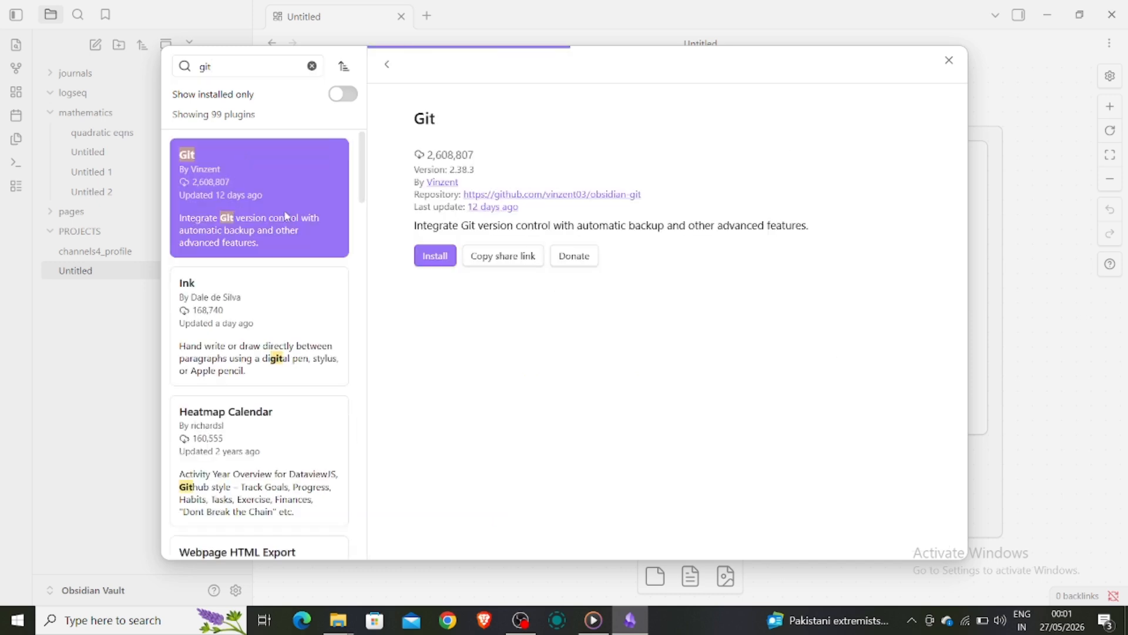
Install and enable the Git plugin, then return to the list of installed plugins
click(428, 263)
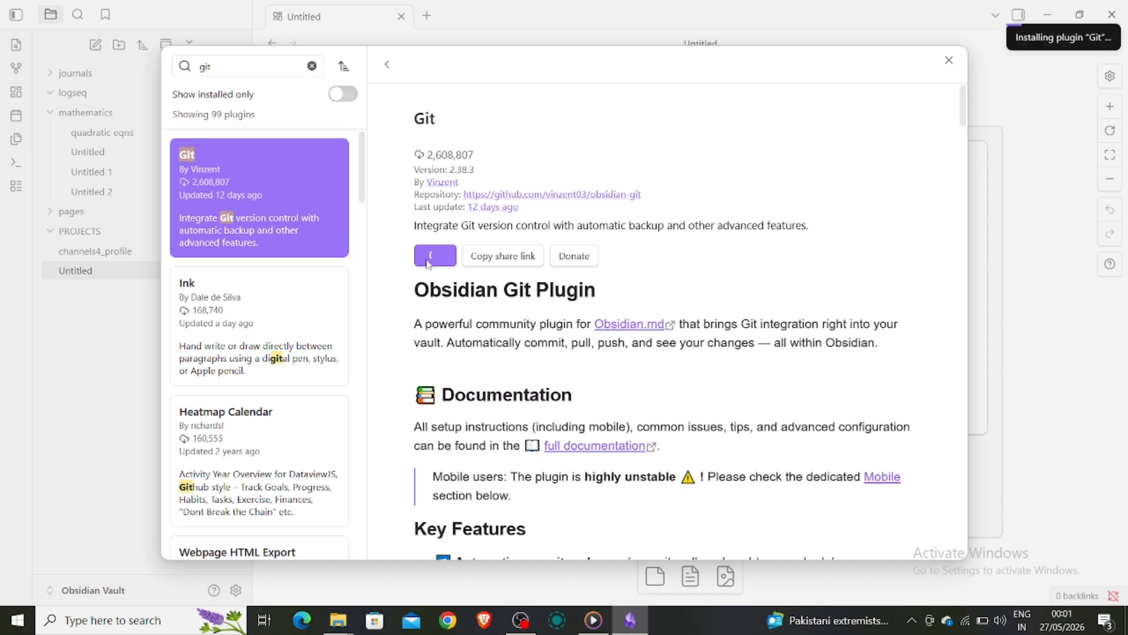
click(446, 260)
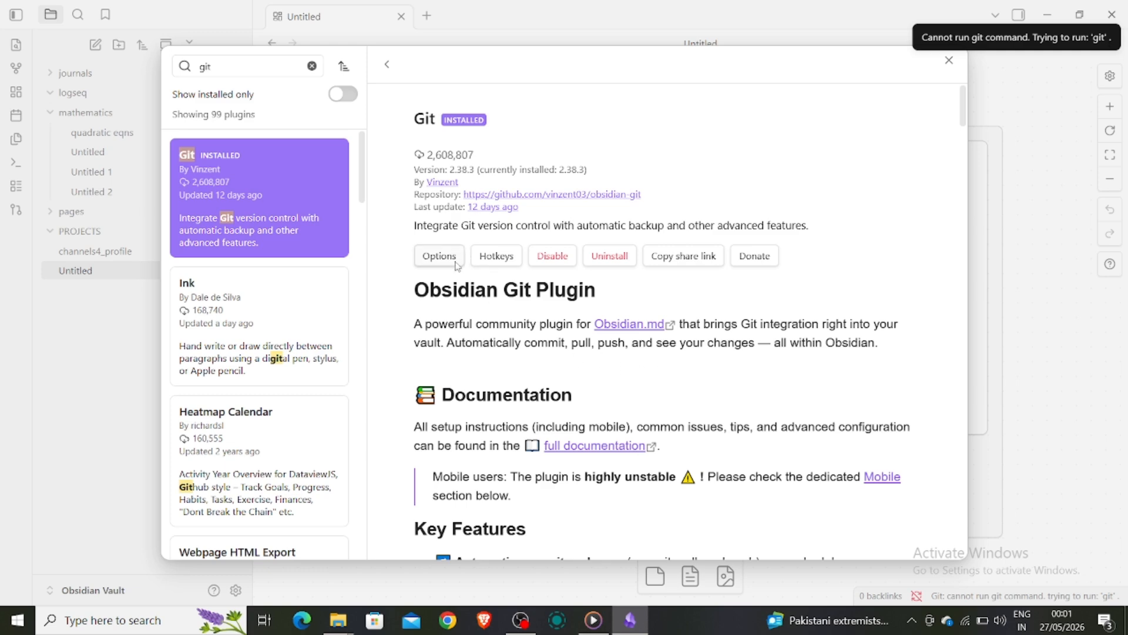
click(949, 60)
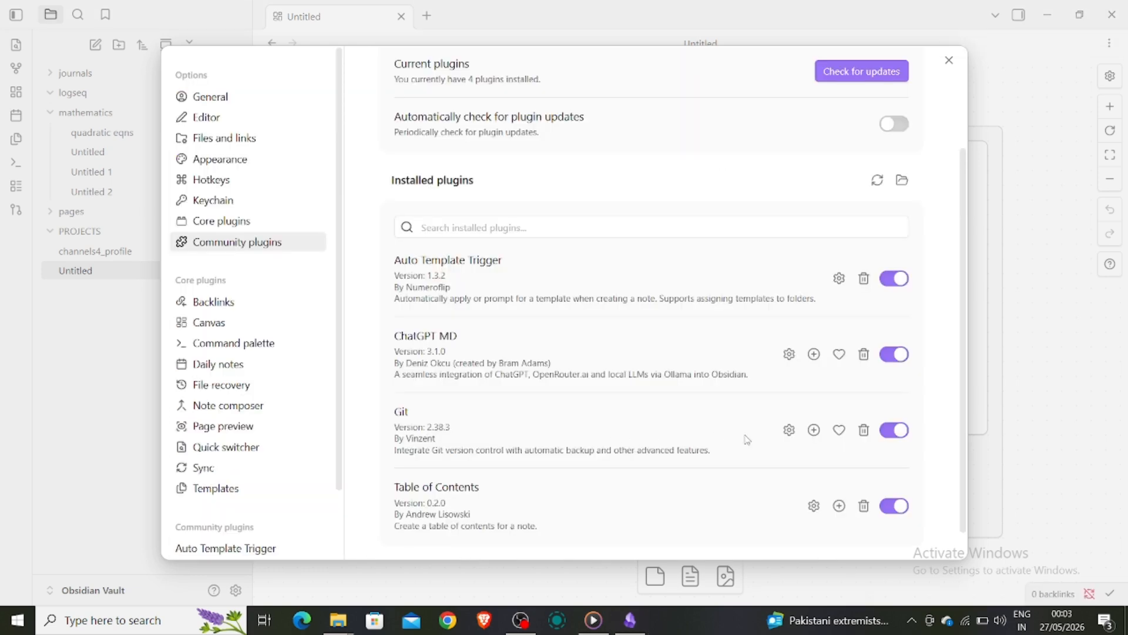
Examine the Git plugin's settings, from the history and source control options to the advanced path options
click(789, 430)
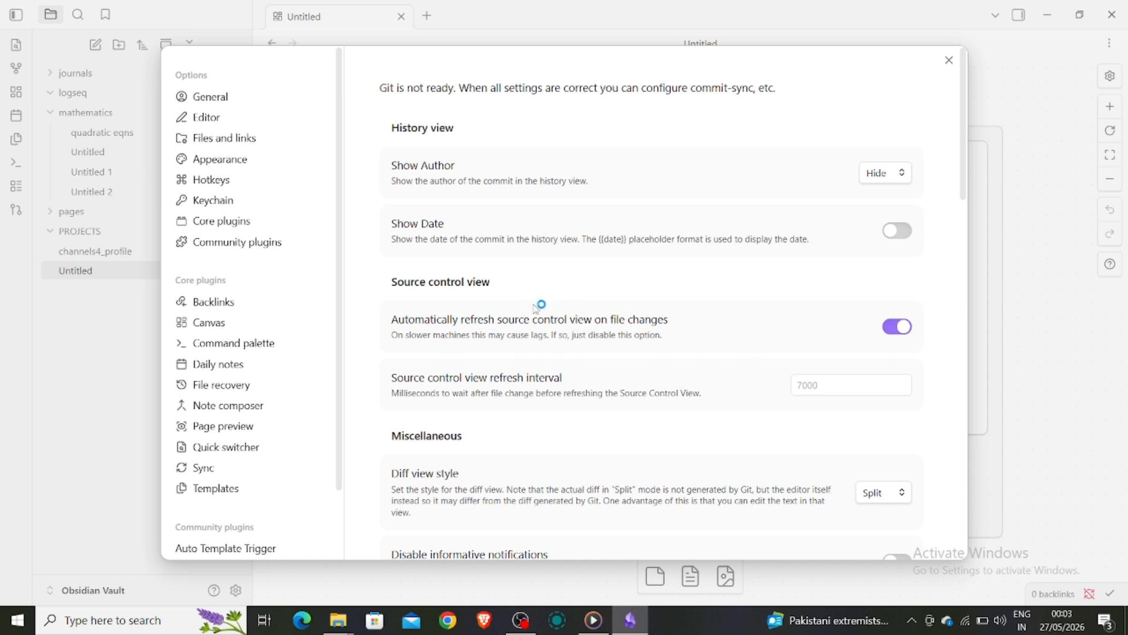
scroll(620, 423, down, 5)
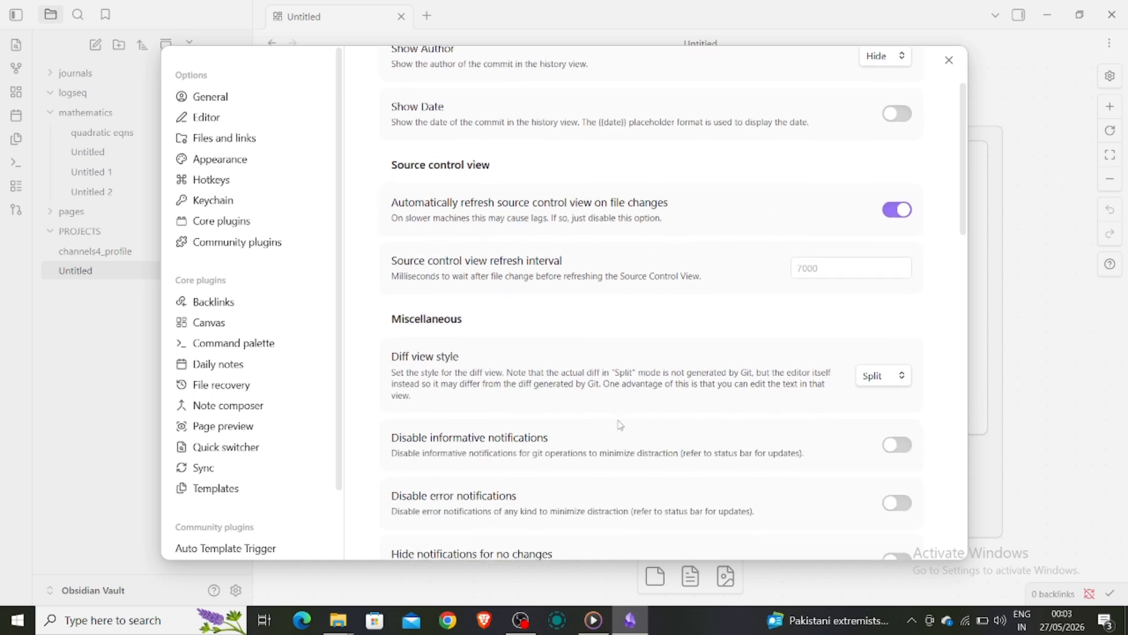
scroll(617, 424, up, 5)
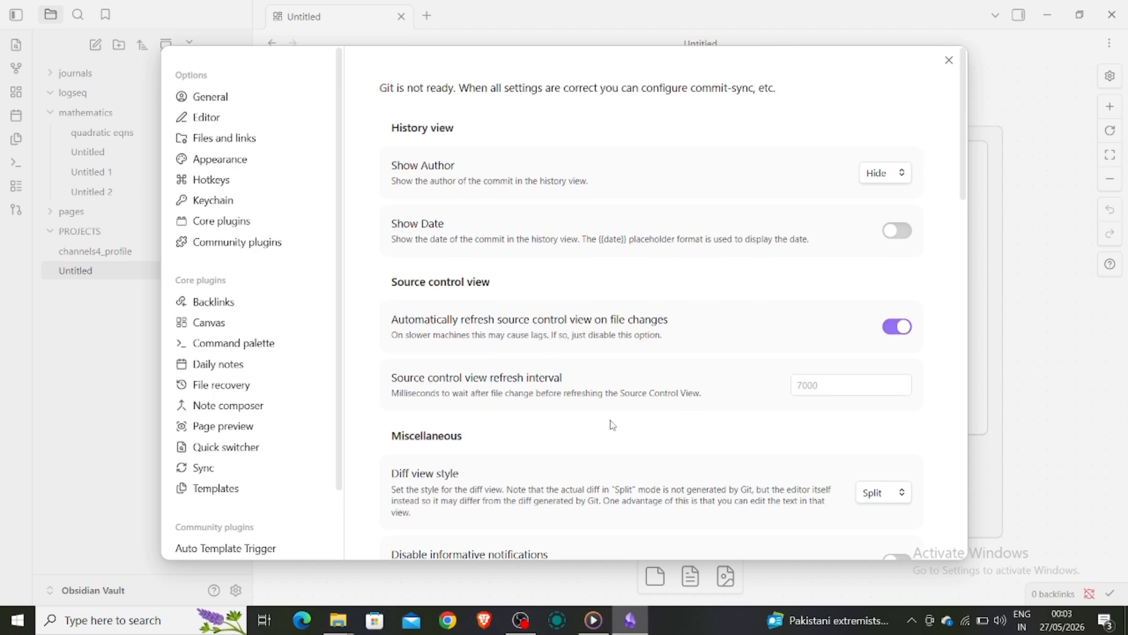
scroll(620, 425, down, 15)
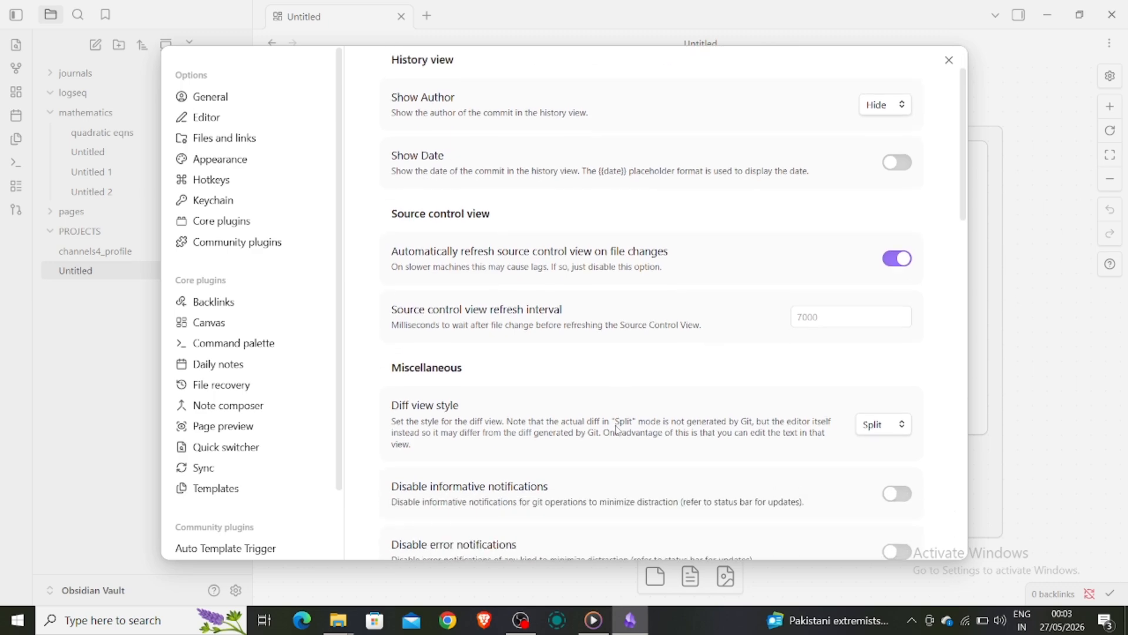
scroll(609, 432, down, 6)
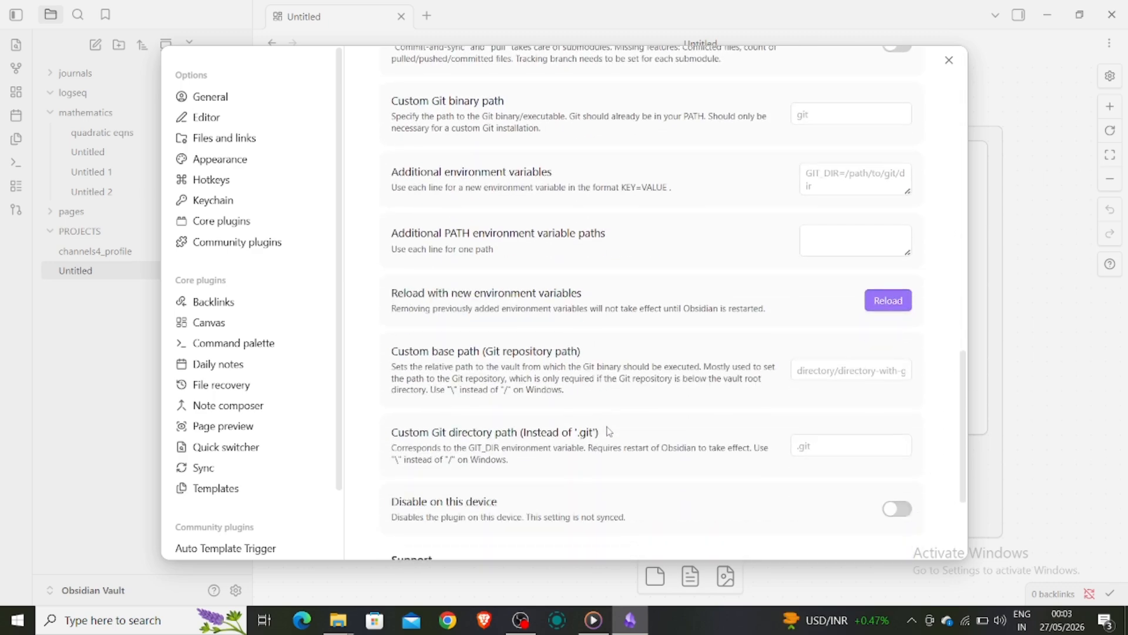
scroll(609, 432, up, 10)
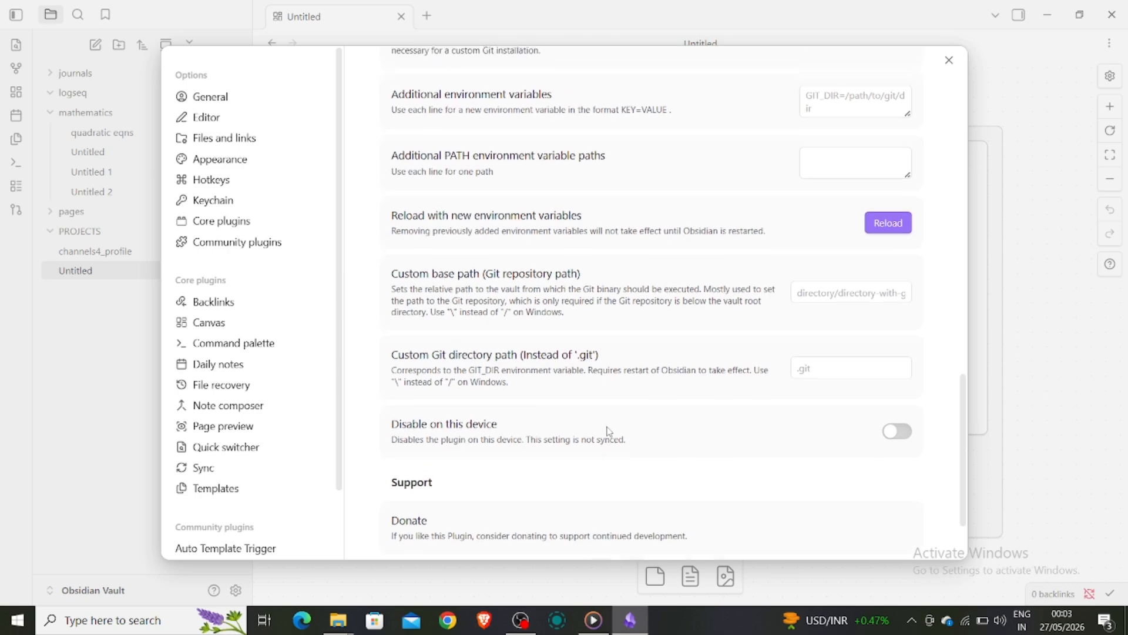
scroll(609, 437, down, 1)
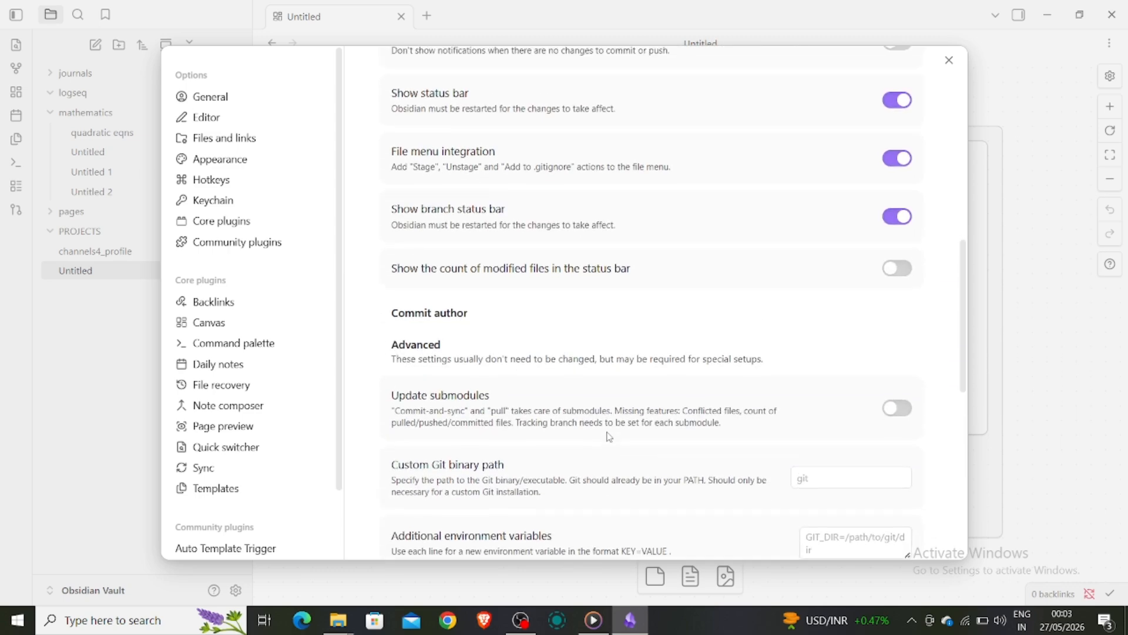
scroll(609, 436, up, 12)
scroll(610, 436, up, 2)
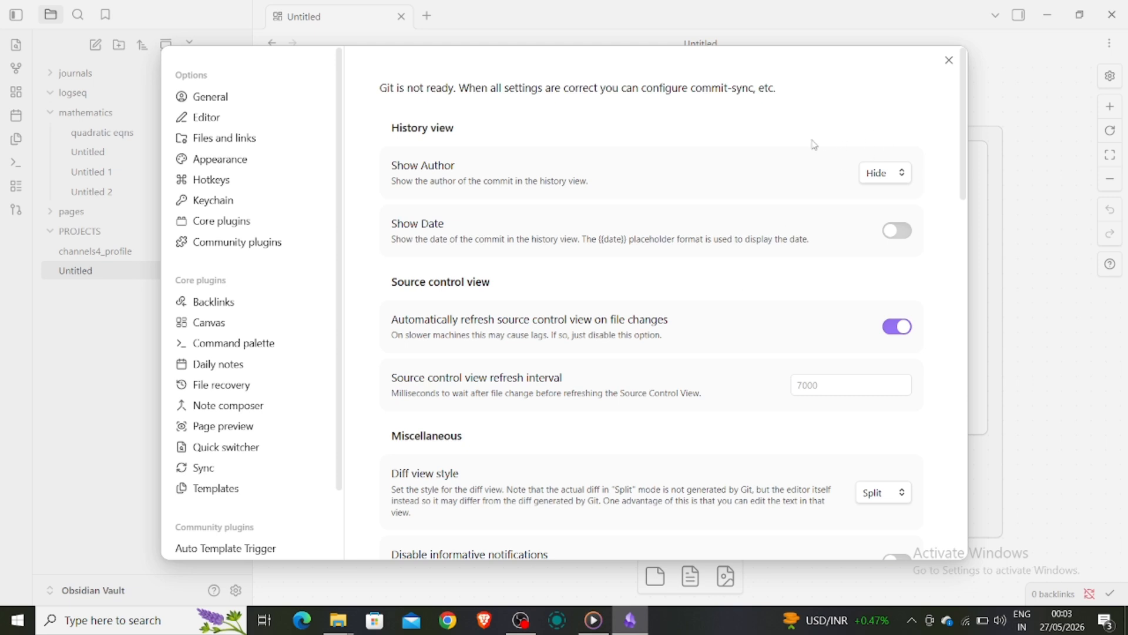
scroll(739, 294, down, 2)
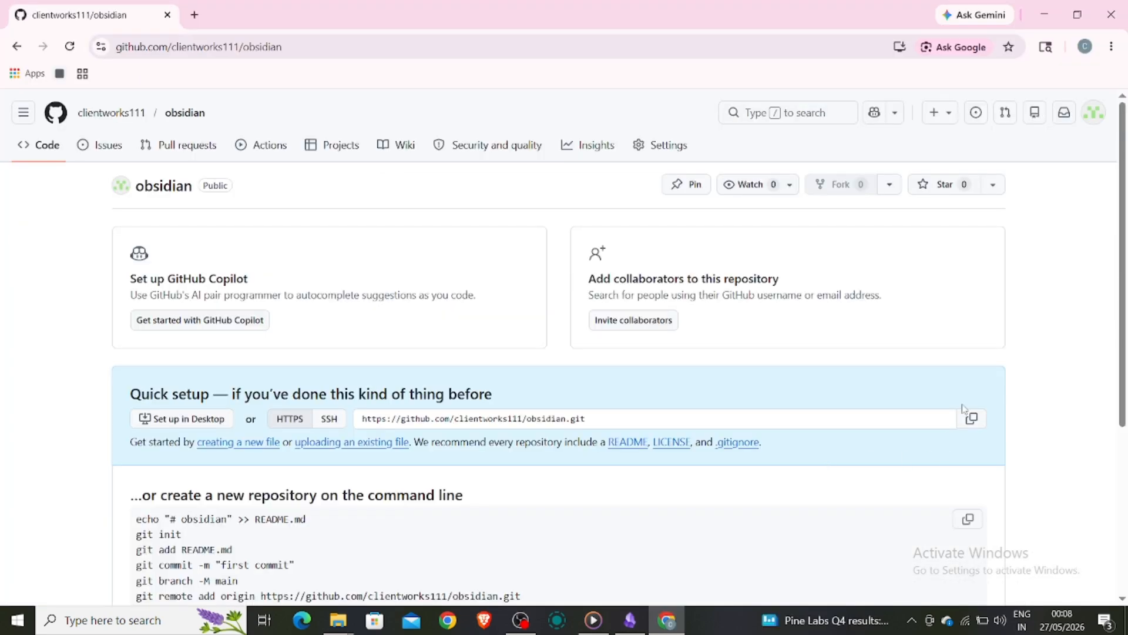
Copy the obsidian repository's HTTPS address from GitHub and enter it as the Git plugin's custom Git binary path in Obsidian
click(970, 422)
key(alt+Tab)
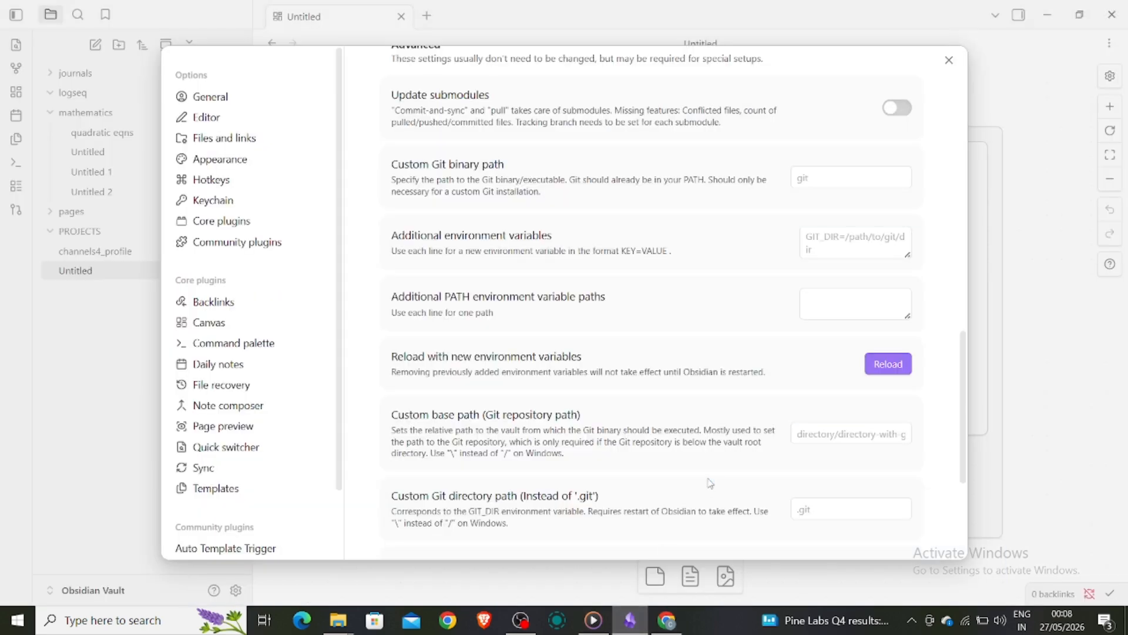
scroll(644, 277, up, 3)
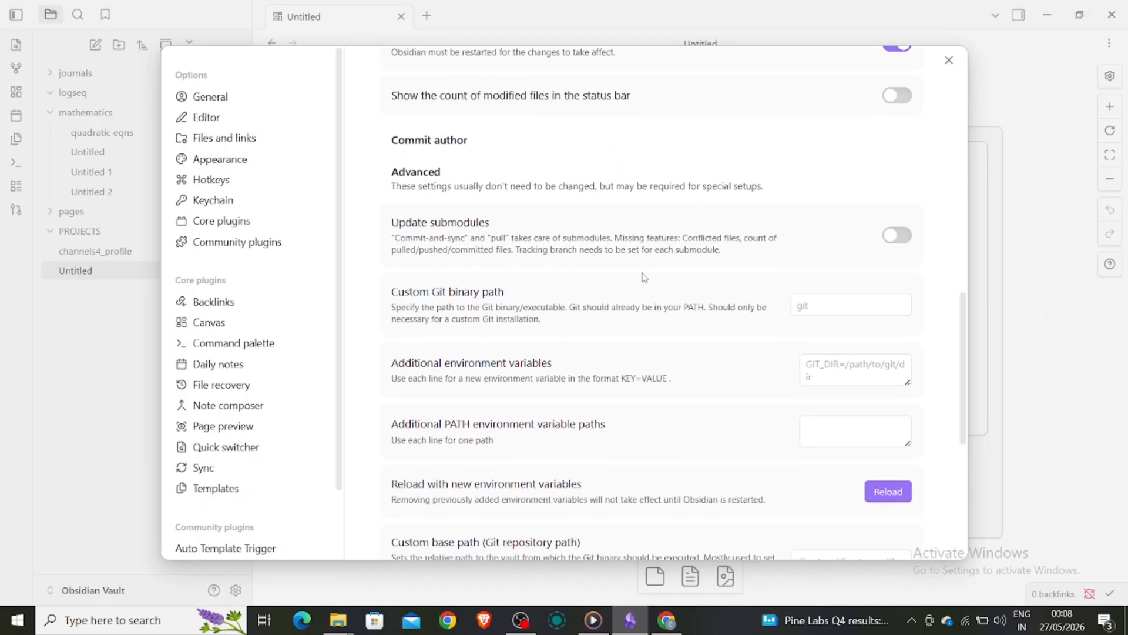
scroll(644, 277, up, 2)
scroll(641, 277, down, 3)
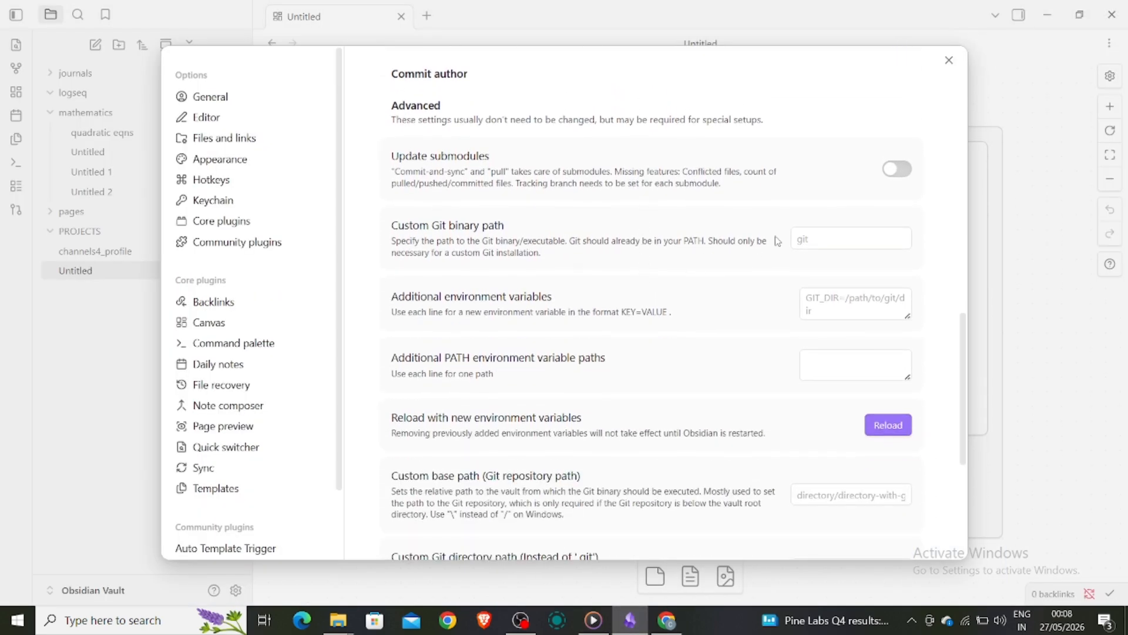
click(819, 235)
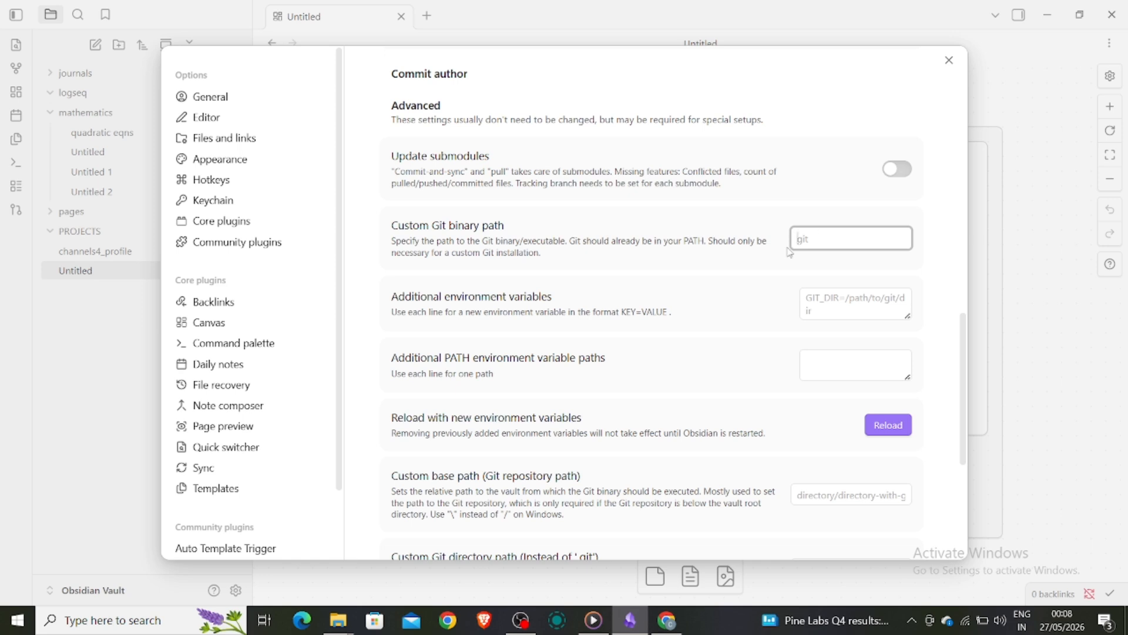
key(ctrl+v)
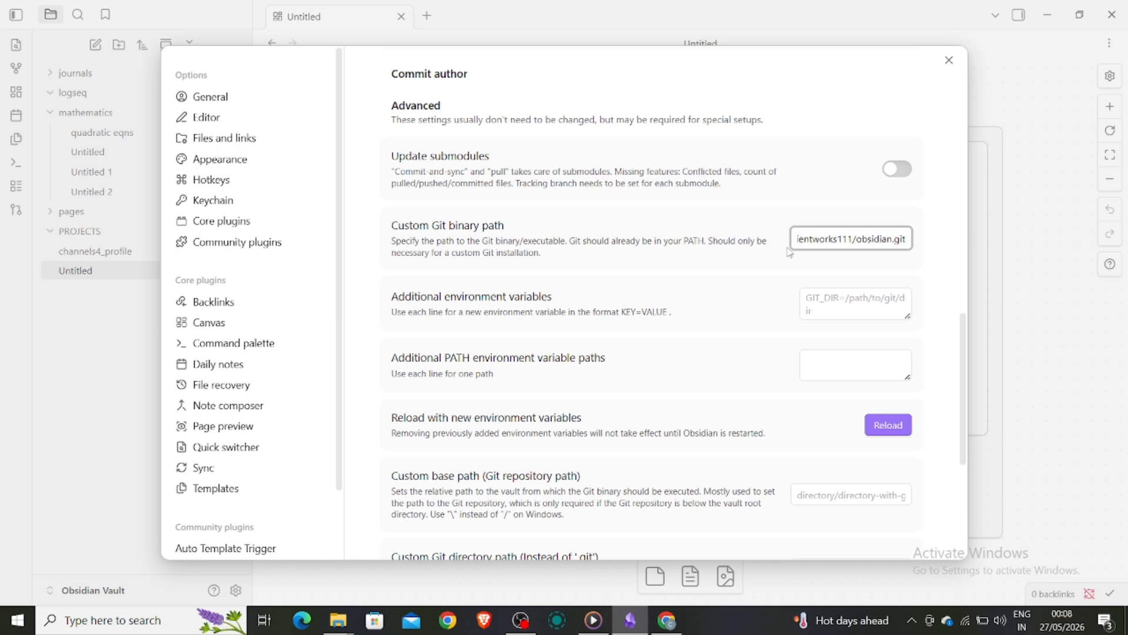
click(773, 301)
Set the custom base path (Git repository path) to the copied GitHub repository address
scroll(773, 301, down, 3)
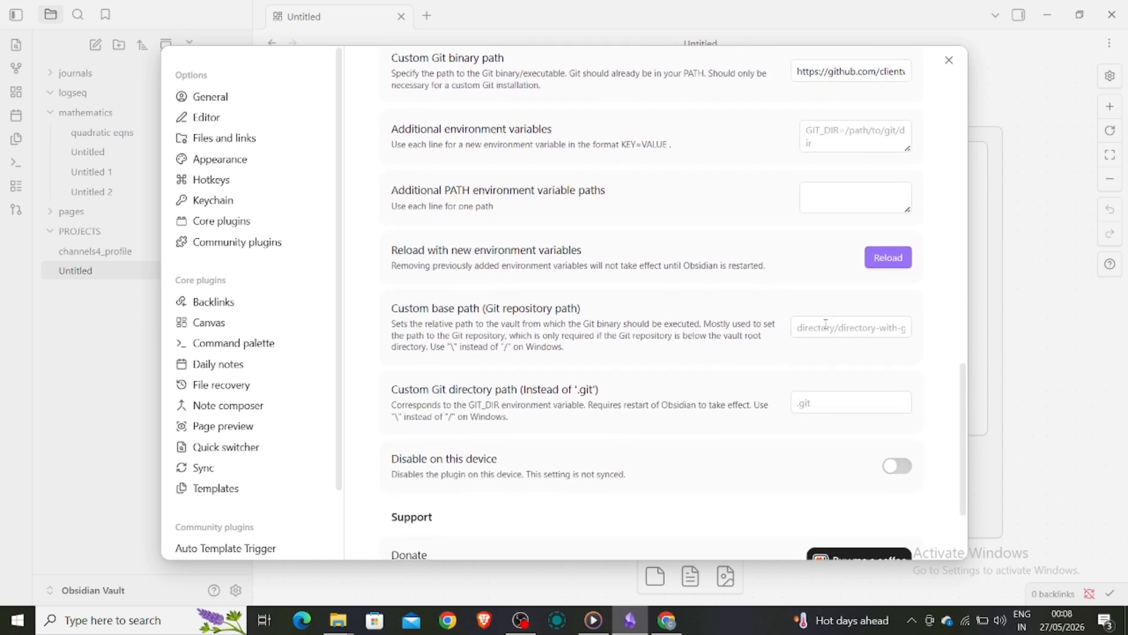
click(828, 327)
key(ctrl+v)
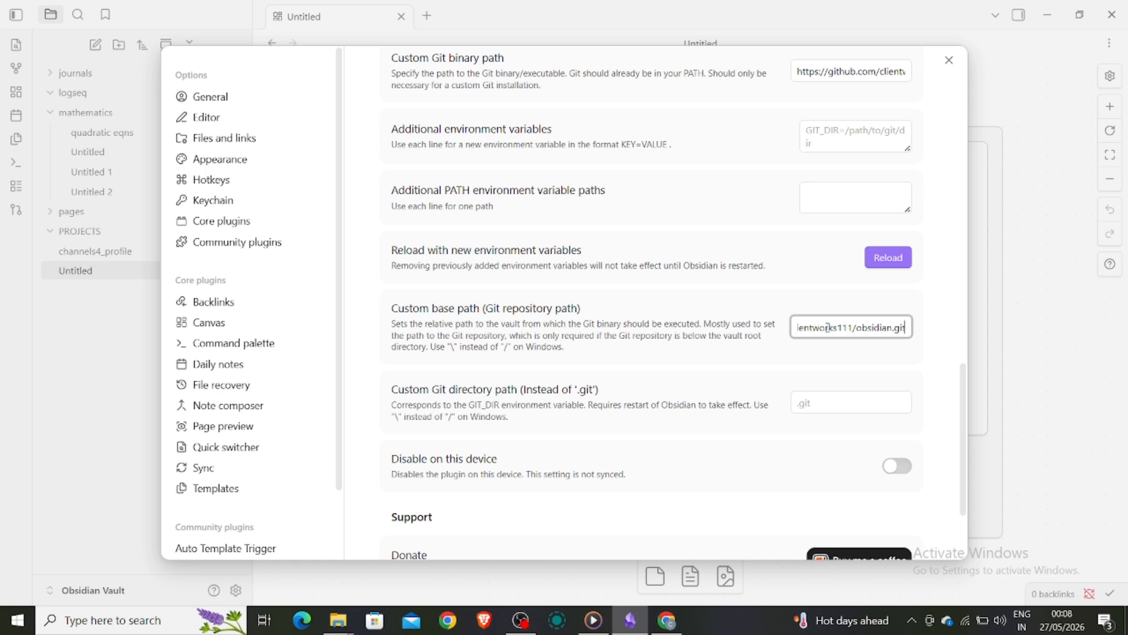
click(826, 357)
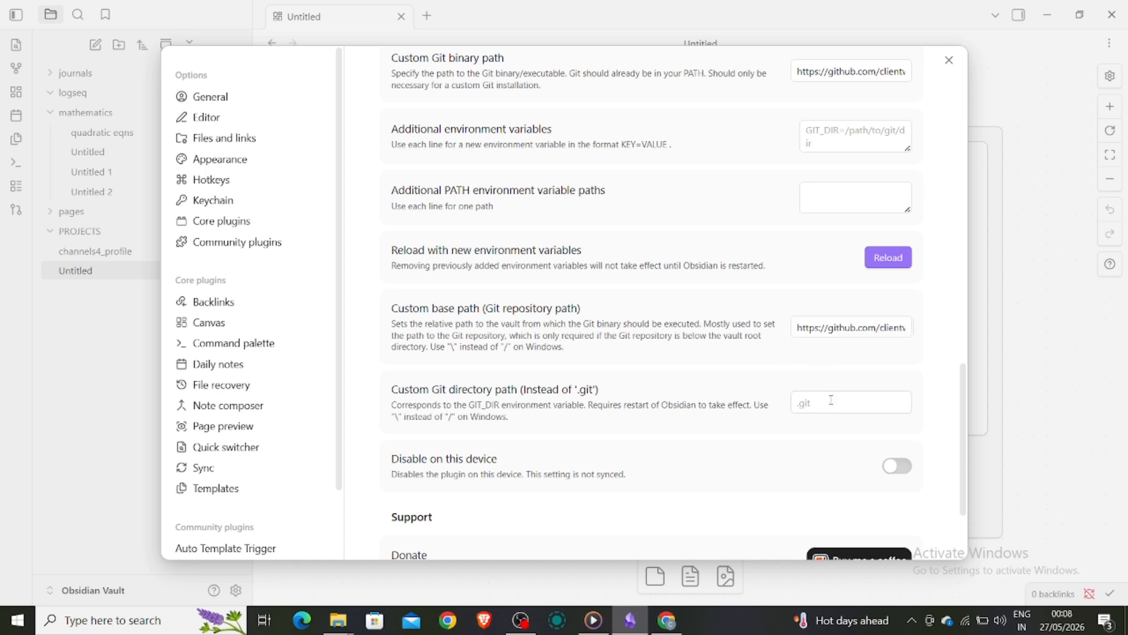
scroll(715, 335, up, 1)
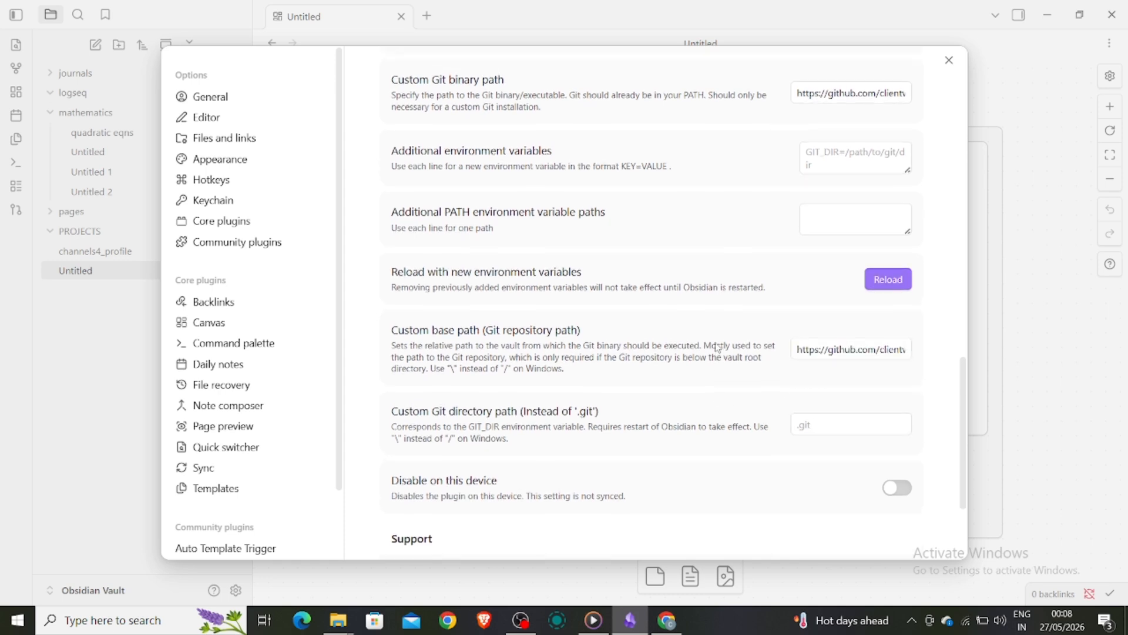
Check the Projects page of the obsidian repository on GitHub in the browser, then return to the Obsidian canvas
key(alt+Tab)
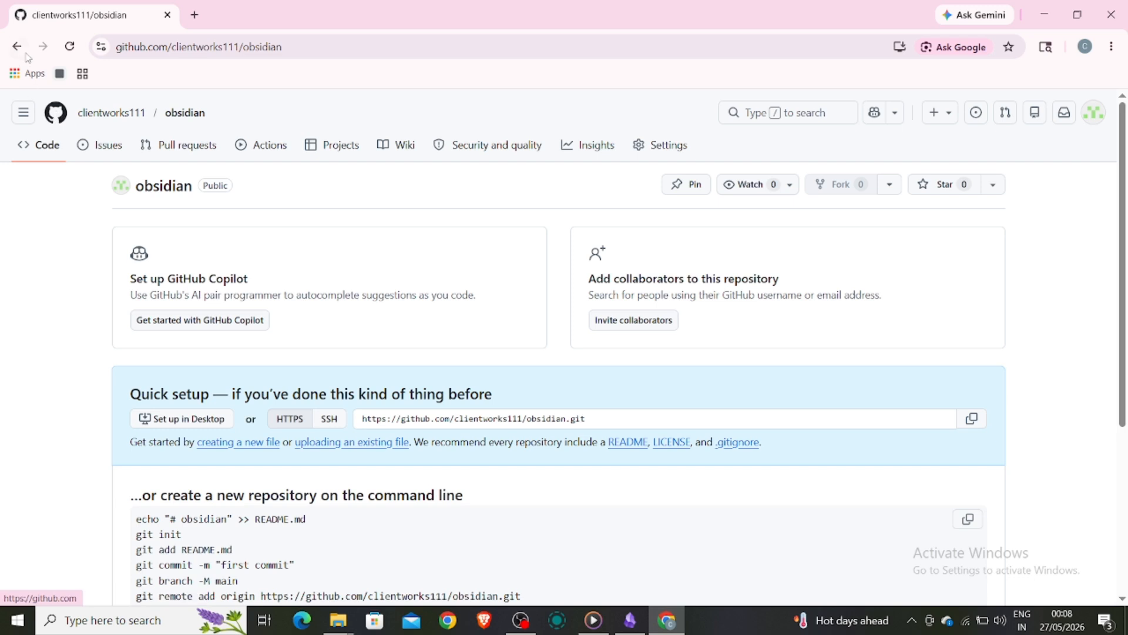
click(318, 155)
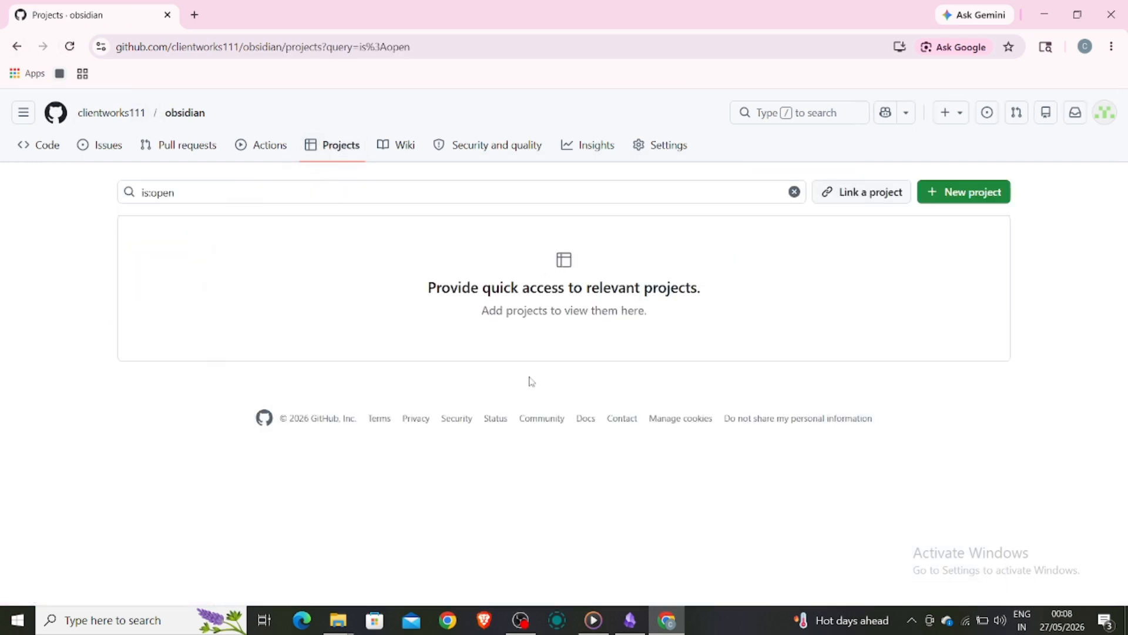
click(629, 620)
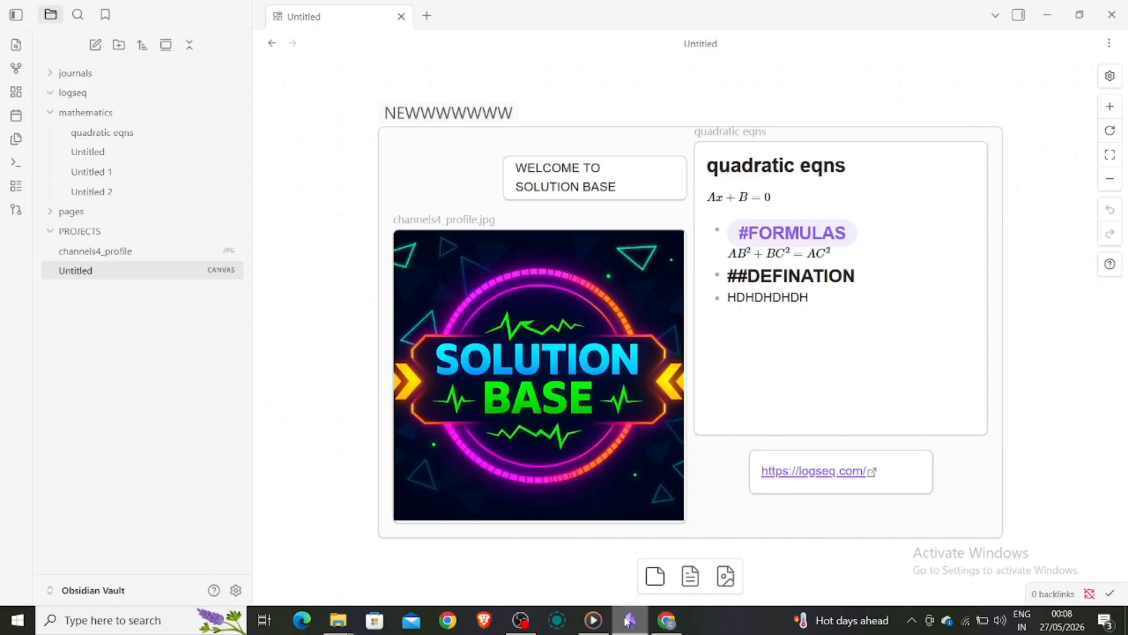
scroll(617, 395, up, 3)
scroll(617, 395, up, 2)
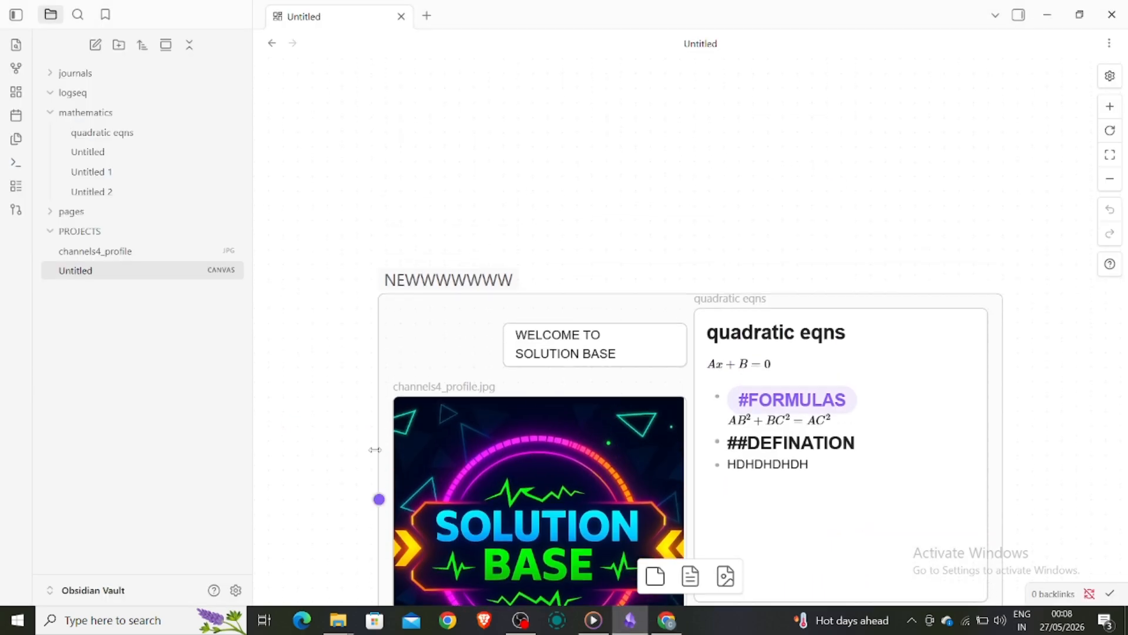
Reopen Obsidian's settings at the Git plugin's options and look through the list of settings sections
click(236, 590)
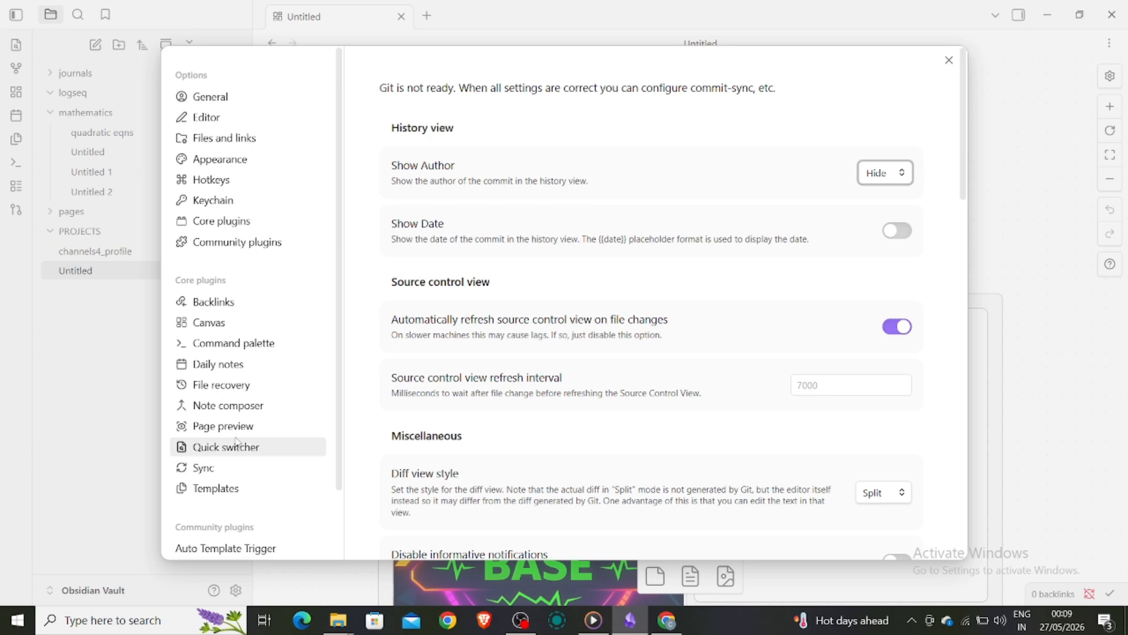
scroll(270, 450, down, 1)
scroll(274, 448, down, 3)
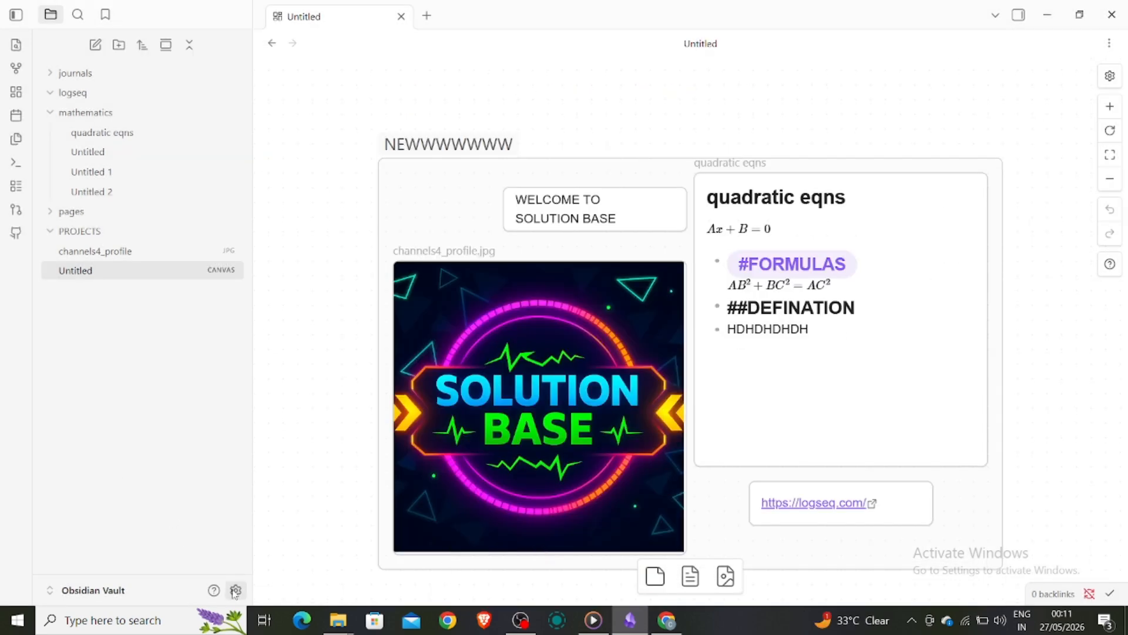
Open the GitHub Sync plugin's options from the list of installed community plugins in Obsidian's settings
click(236, 590)
scroll(504, 414, down, 1)
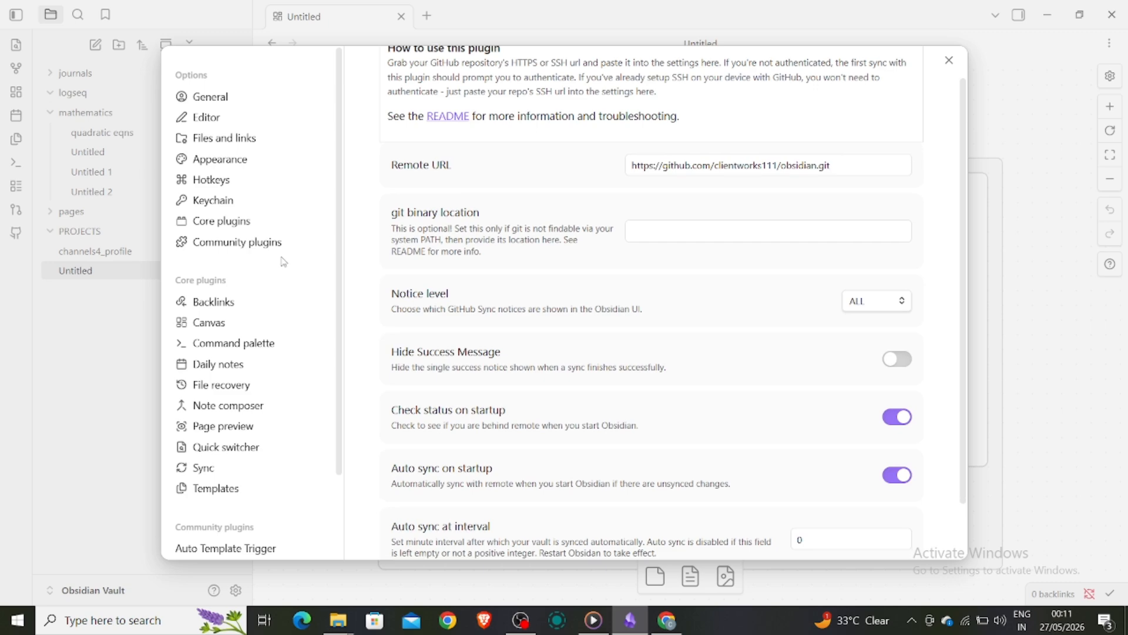
click(267, 243)
scroll(643, 473, down, 3)
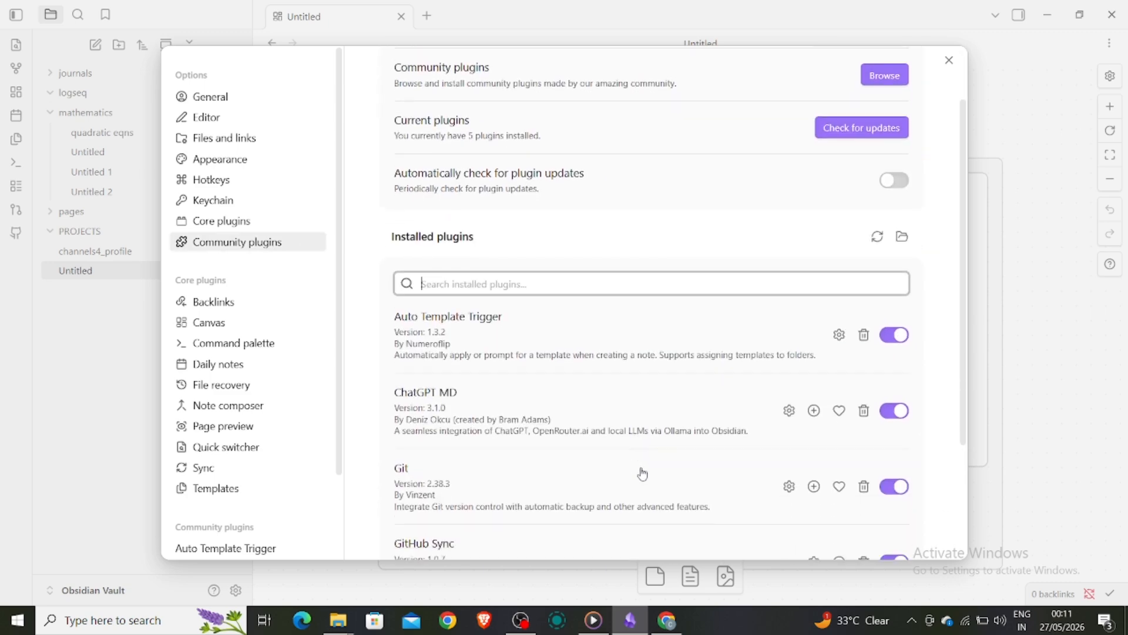
click(814, 435)
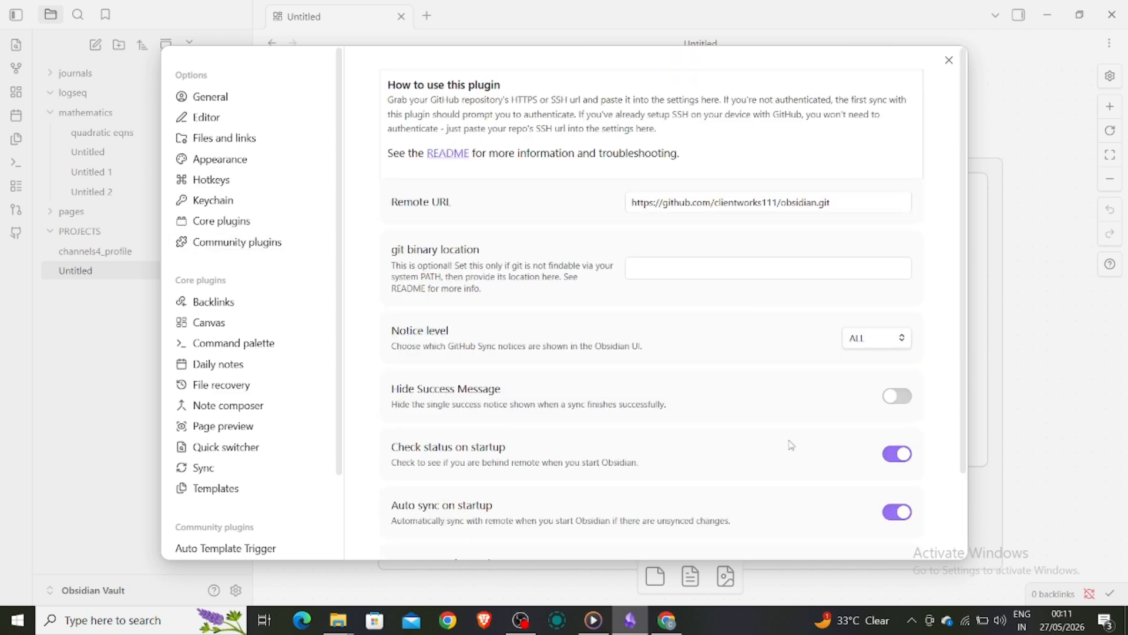
Examine the GitHub Sync options, including the remote URL, startup and interval syncing, and notice level choices, and close the settings
scroll(585, 411, down, 2)
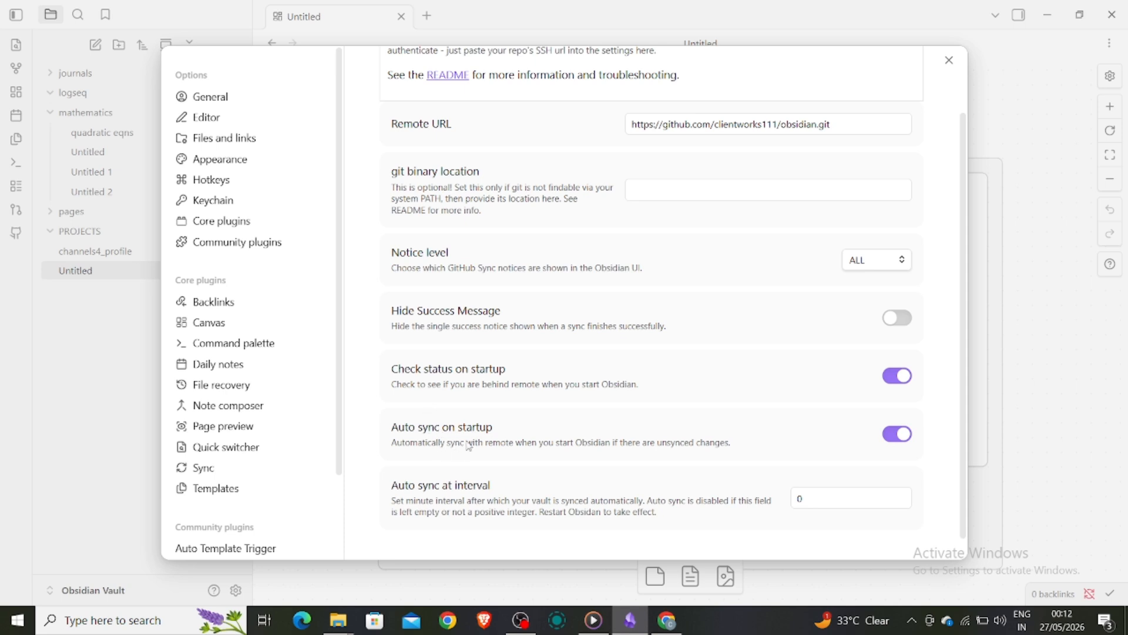
scroll(469, 447, up, 2)
scroll(469, 447, down, 2)
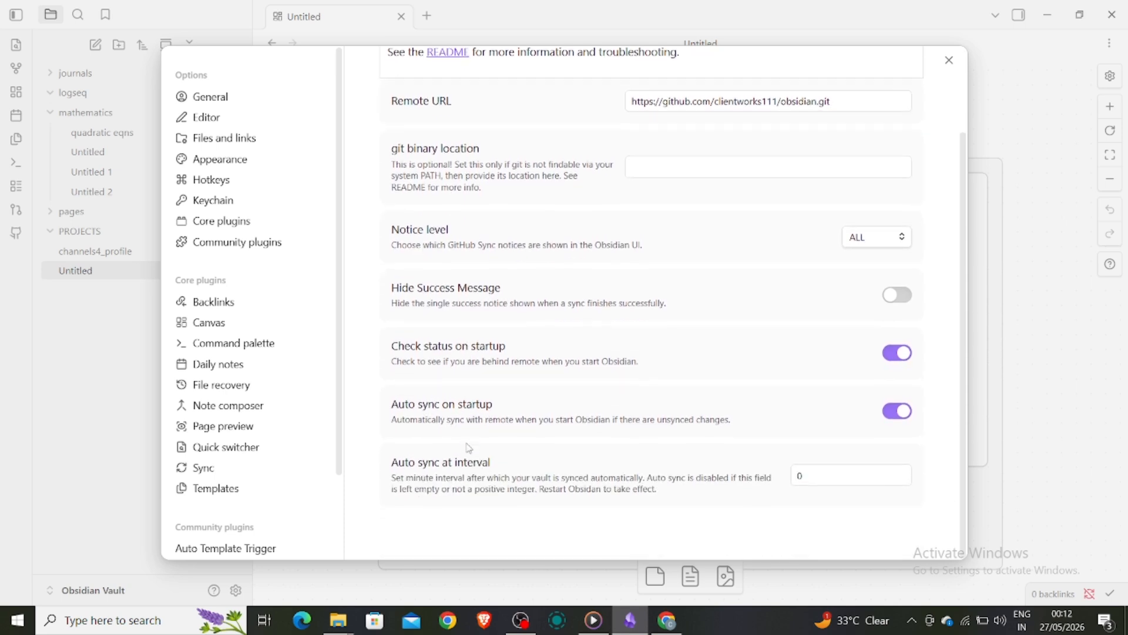
scroll(468, 448, up, 1)
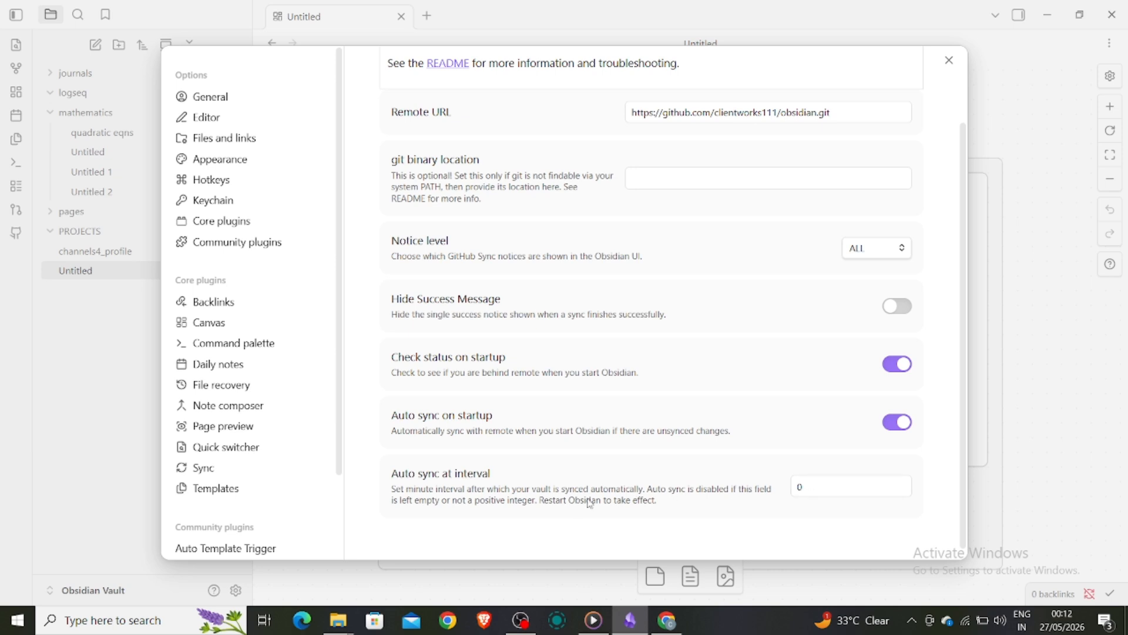
scroll(564, 504, up, 2)
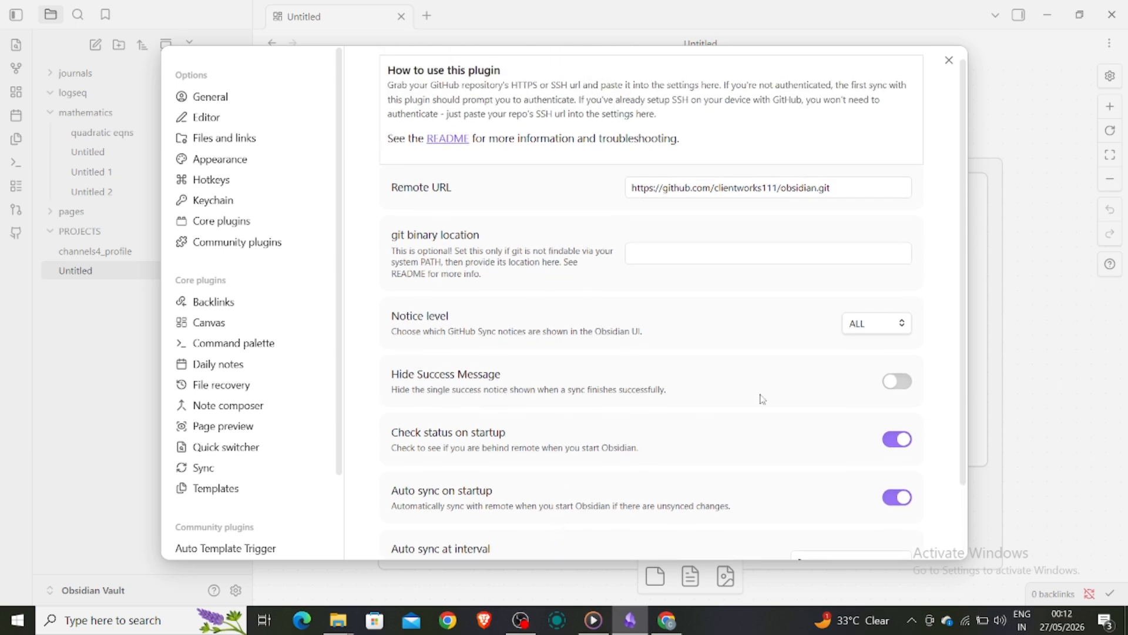
click(878, 330)
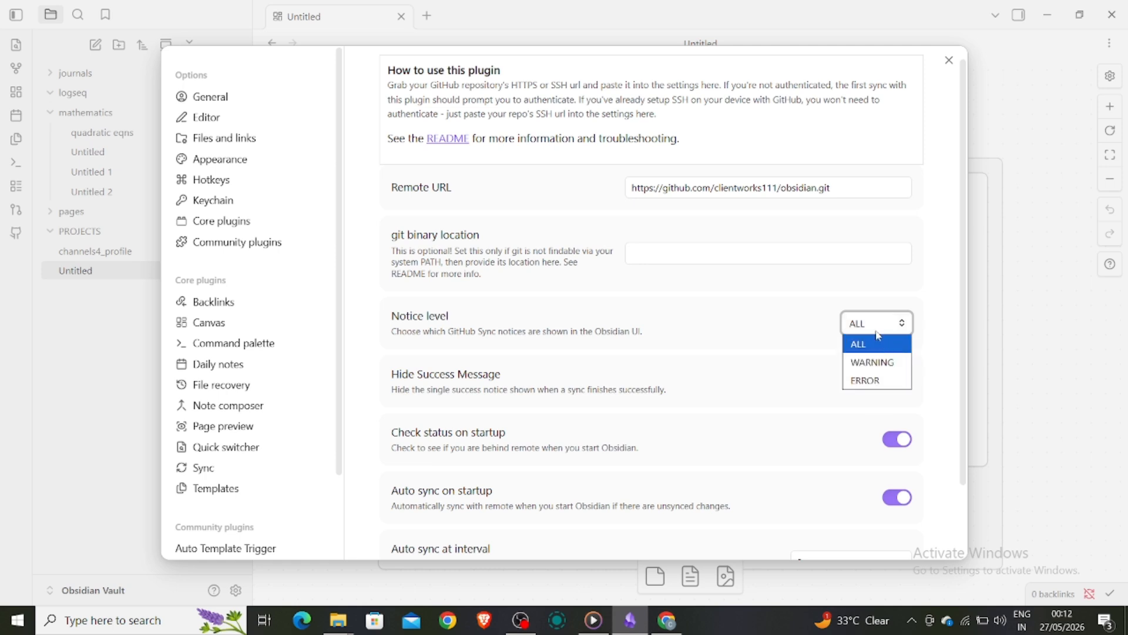
click(877, 323)
scroll(709, 315, up, 1)
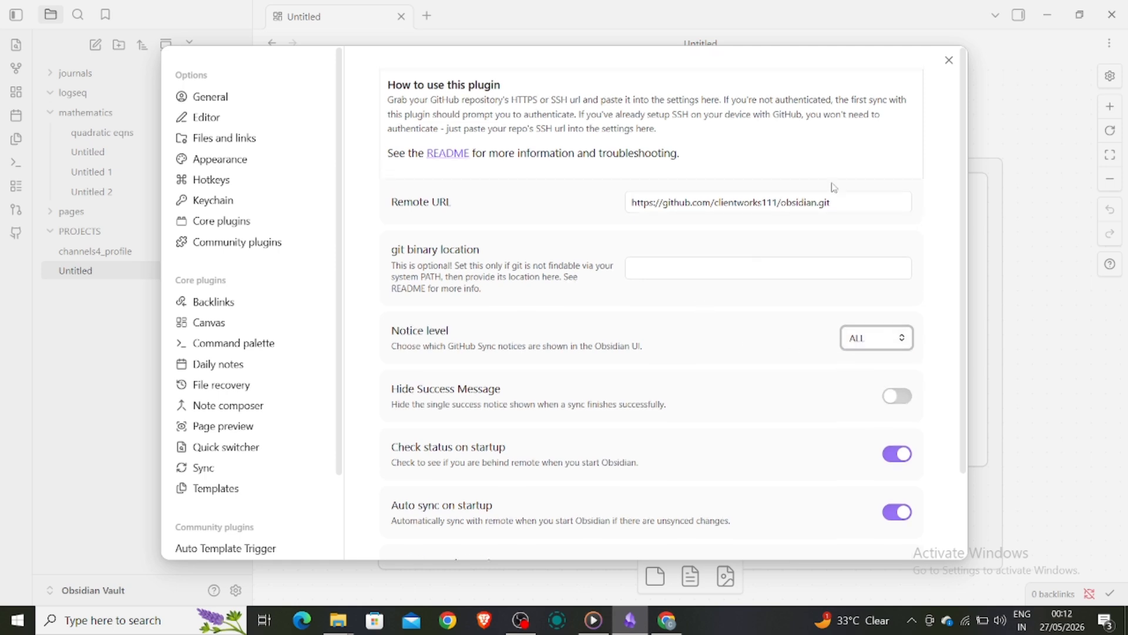
click(949, 60)
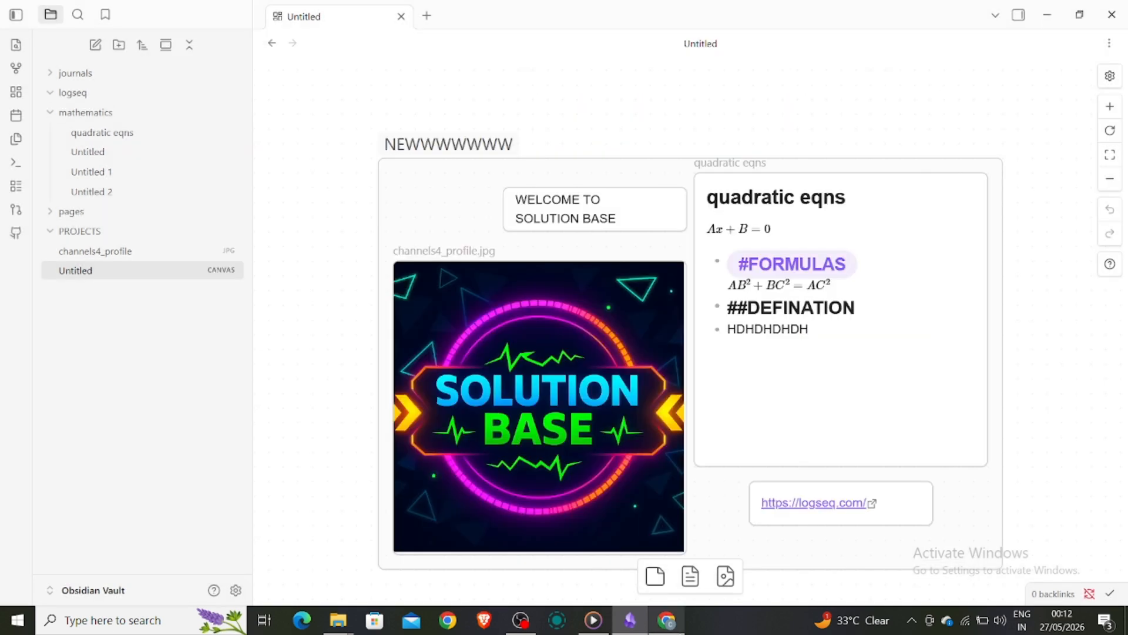
Check the obsidian repository's new-file, Pull requests and Projects pages on GitHub in the browser, and return to Obsidian
click(667, 620)
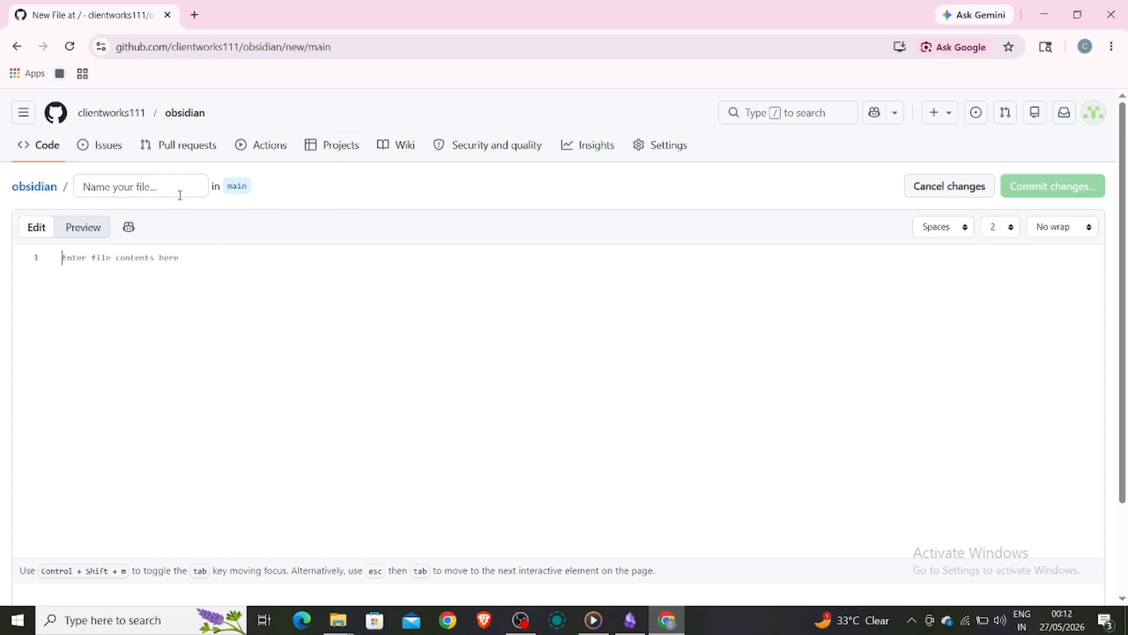
click(69, 47)
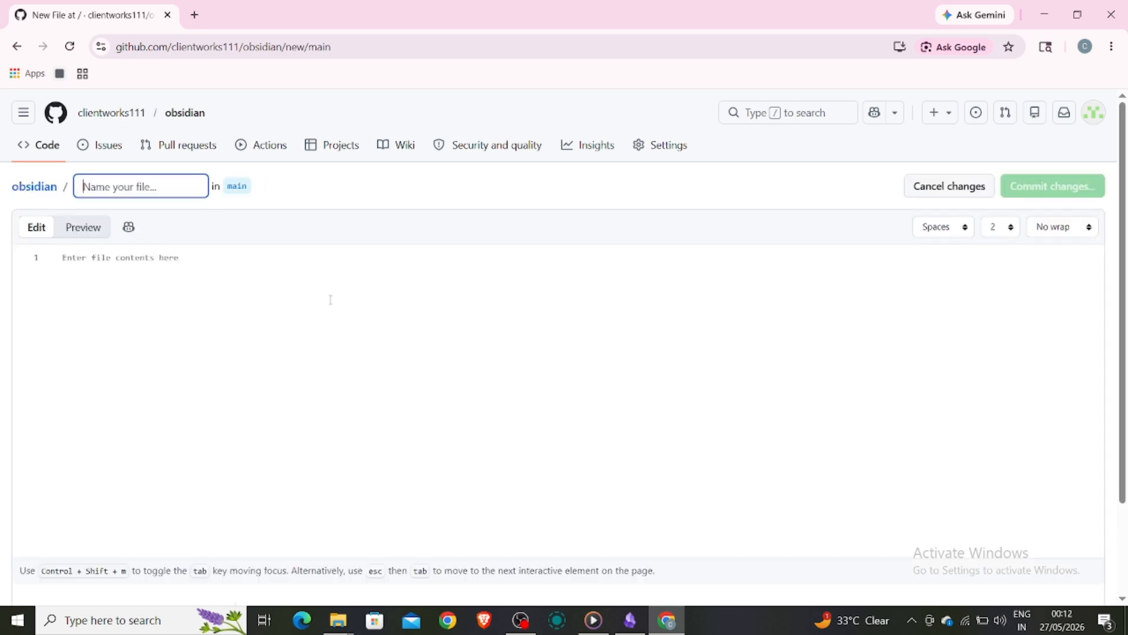
click(198, 154)
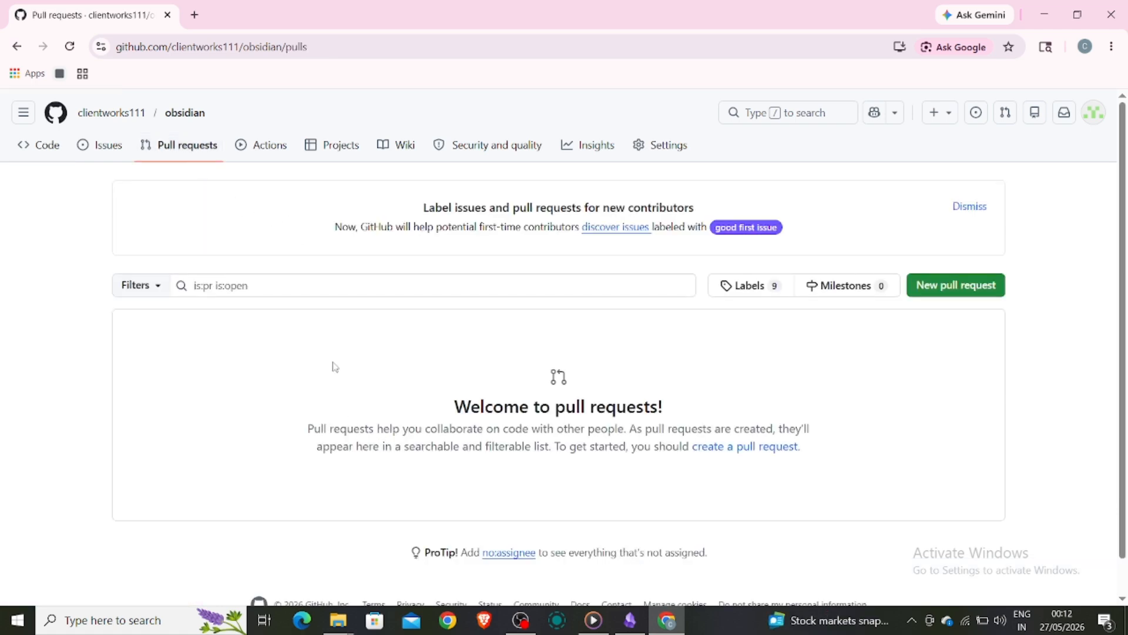
click(323, 151)
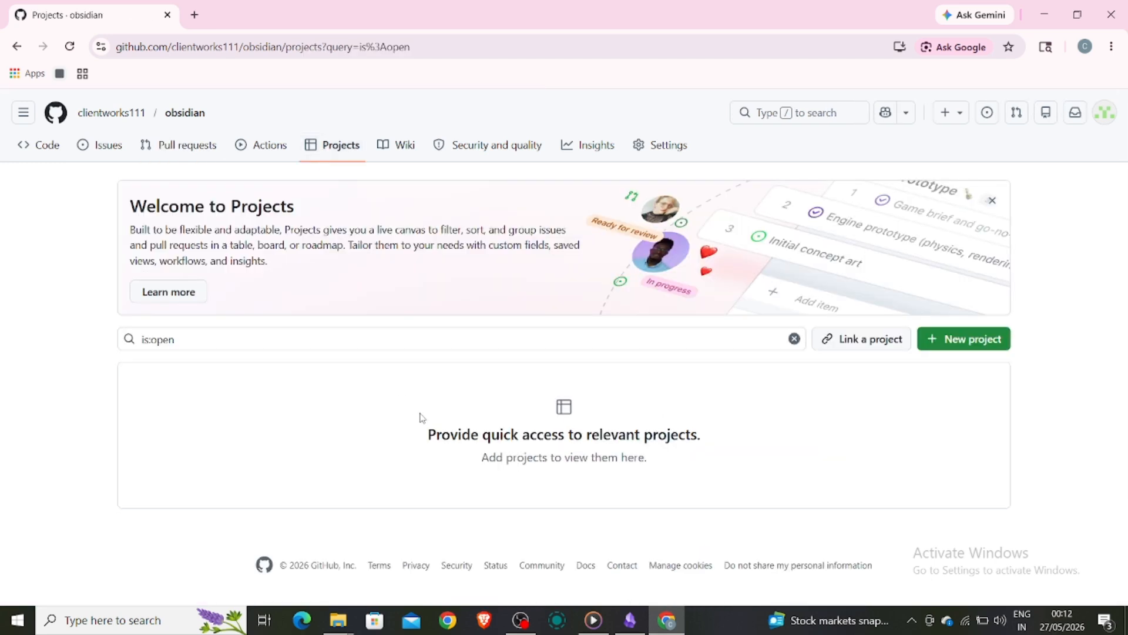
click(630, 620)
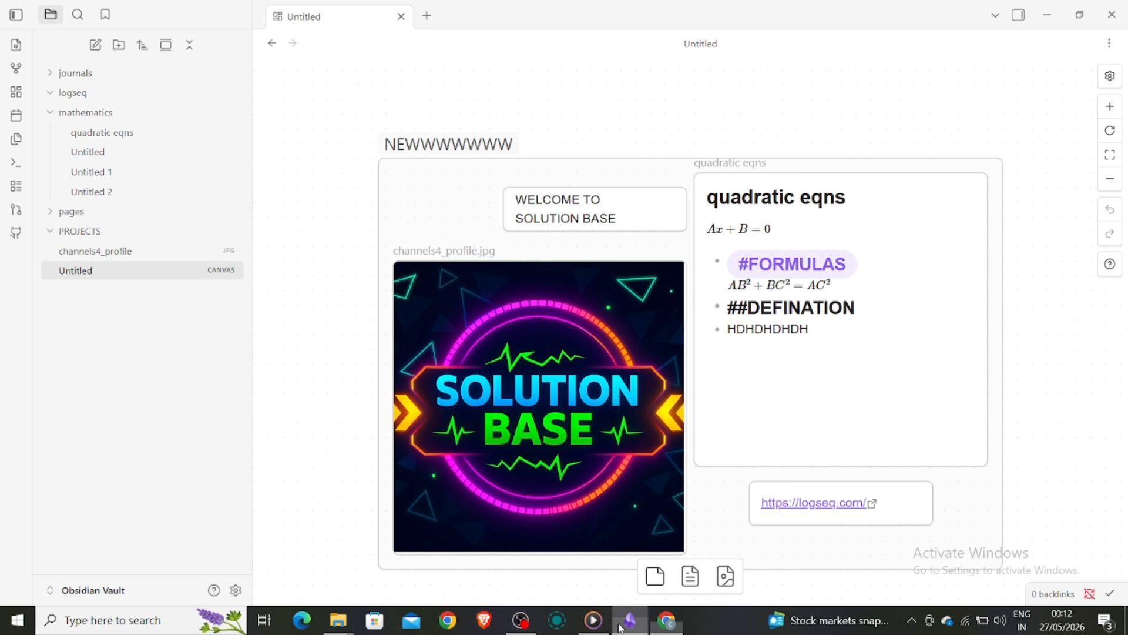
scroll(464, 306, up, 1)
scroll(465, 306, down, 1)
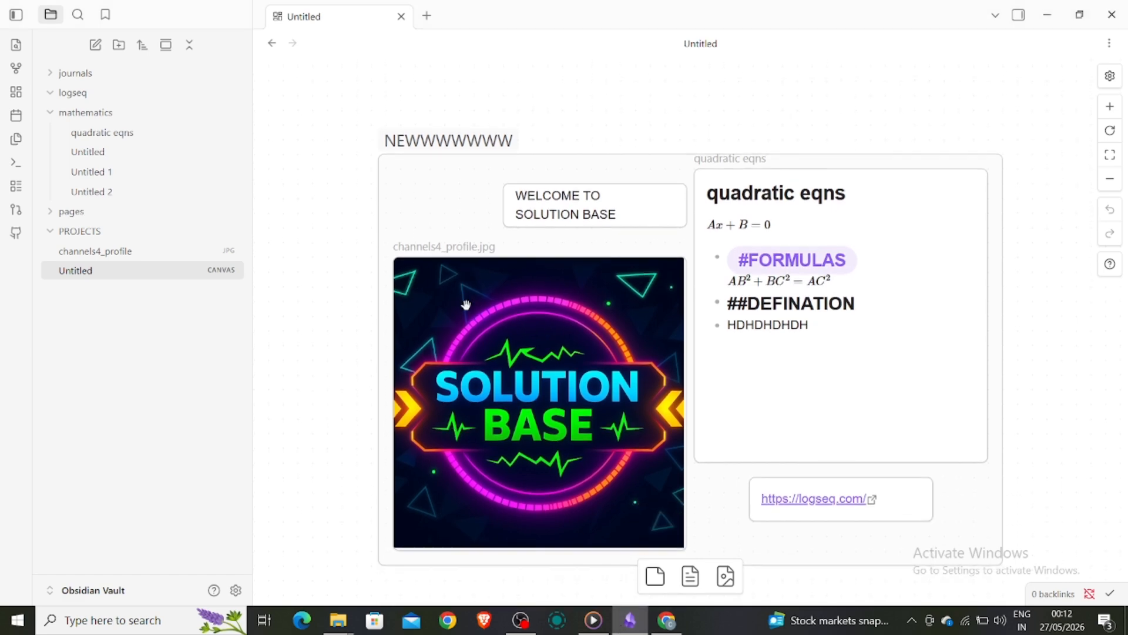
scroll(466, 305, up, 2)
scroll(467, 306, down, 1)
scroll(467, 305, down, 1)
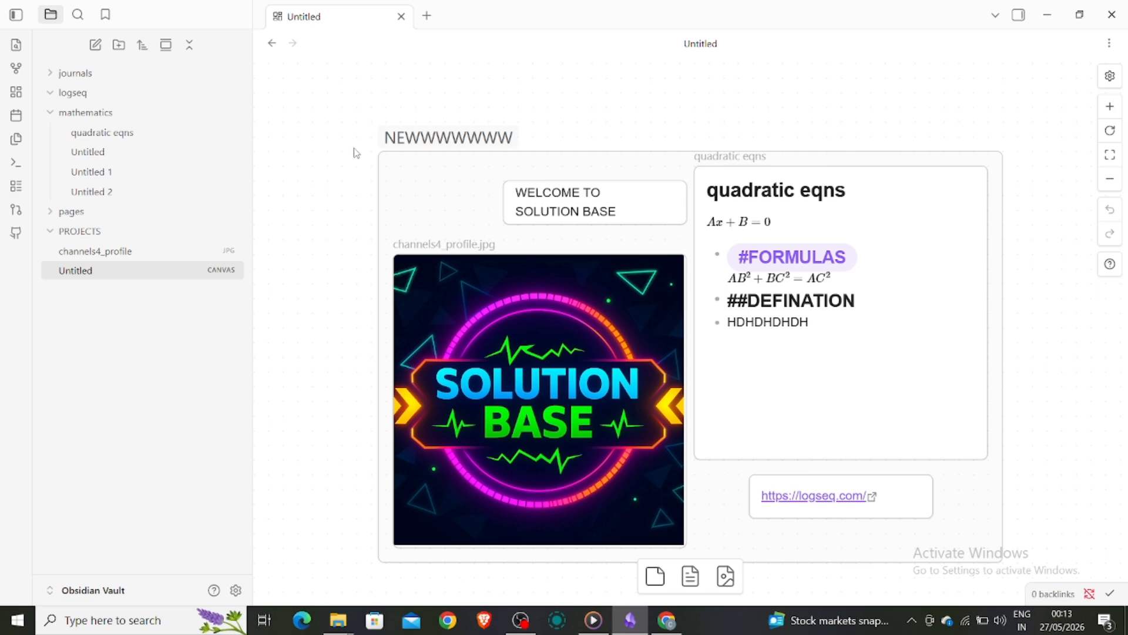
scroll(358, 212, down, 1)
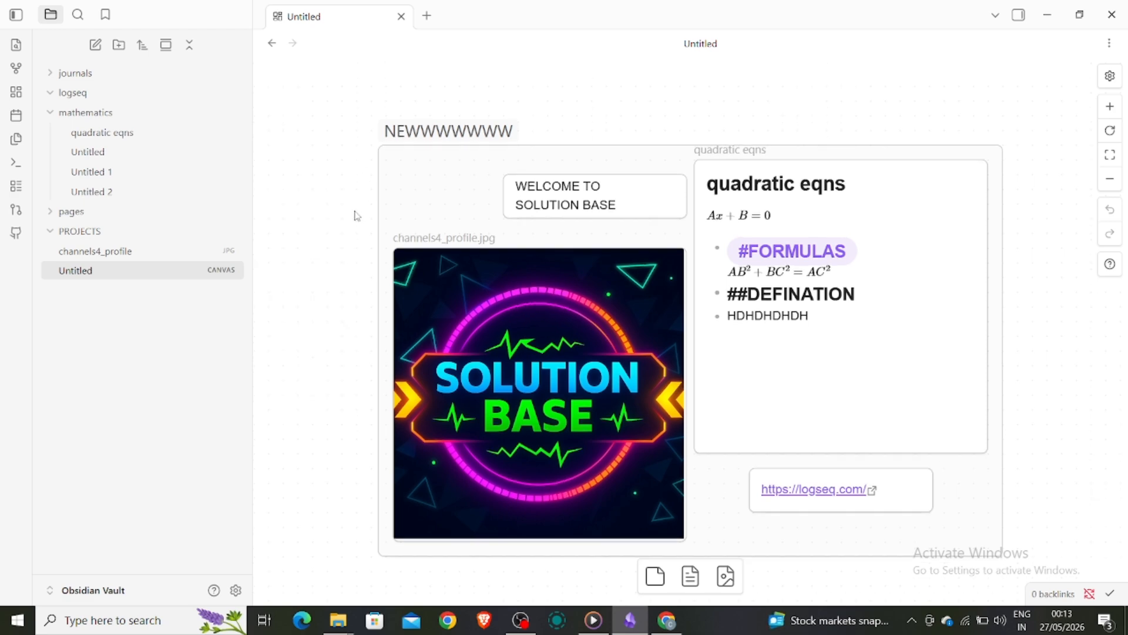
scroll(357, 215, down, 4)
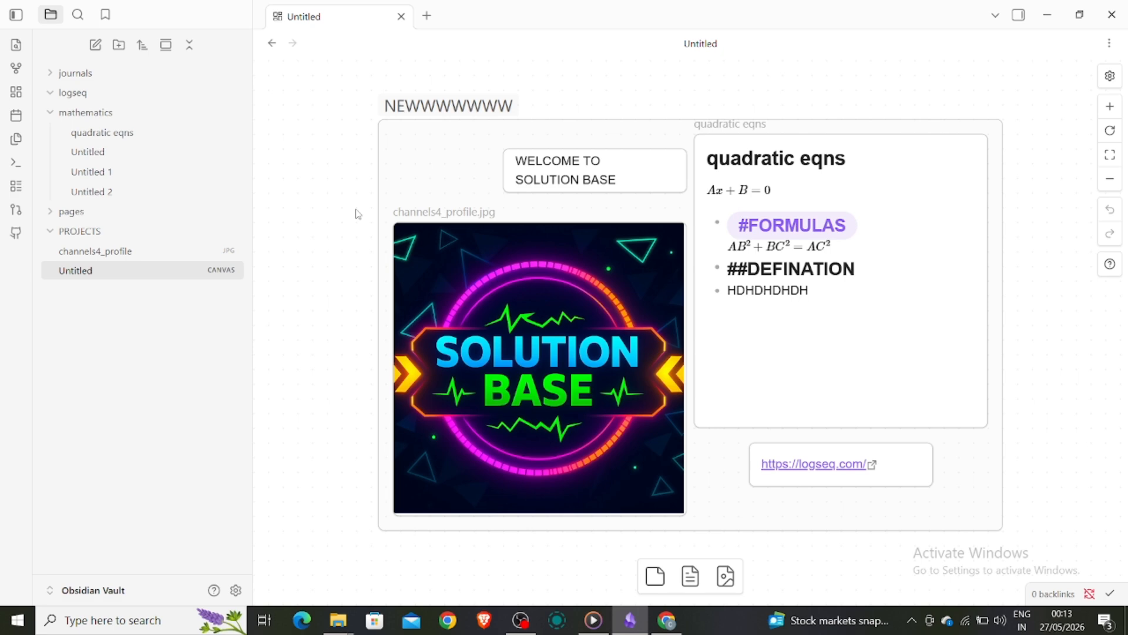
scroll(358, 215, up, 3)
scroll(358, 215, down, 3)
scroll(358, 214, up, 1)
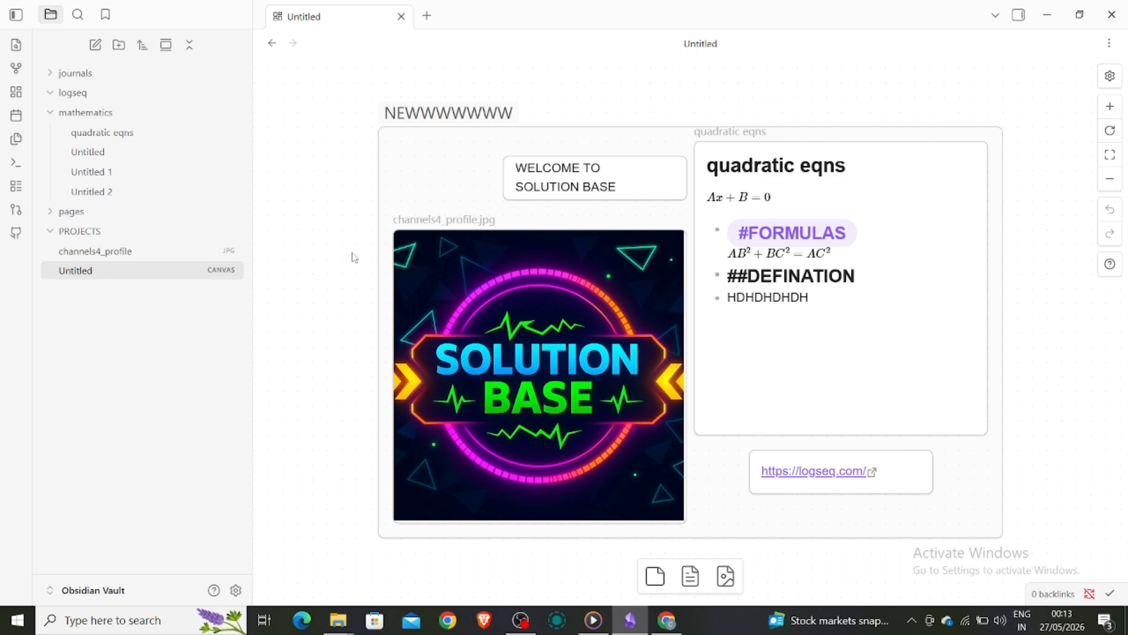
scroll(355, 257, down, 2)
scroll(354, 257, up, 2)
scroll(355, 257, down, 3)
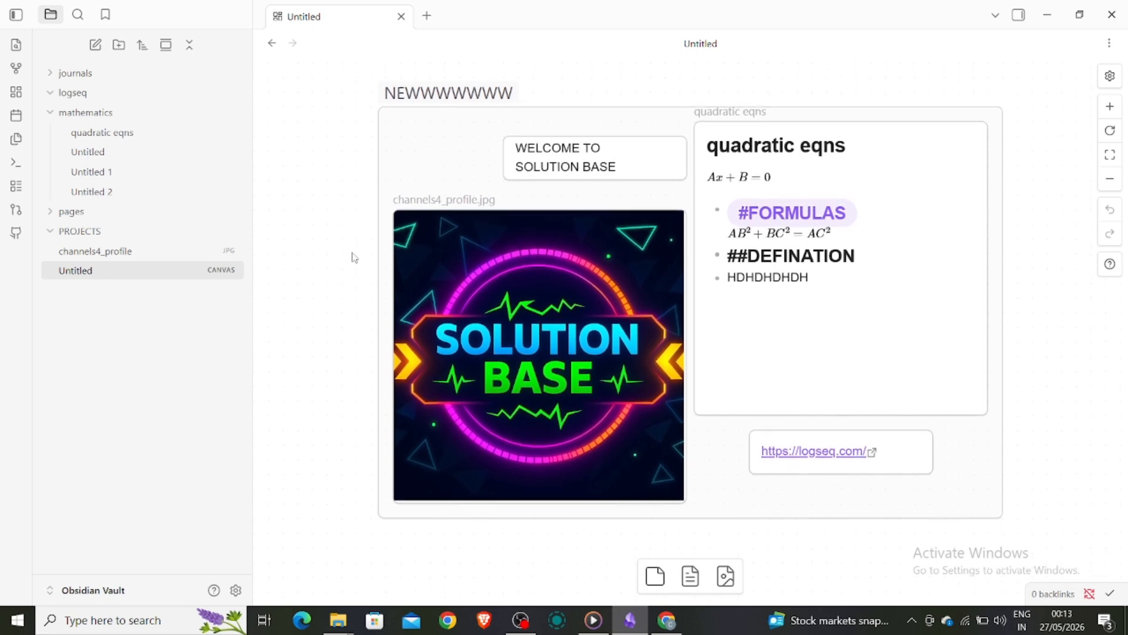
scroll(355, 257, up, 1)
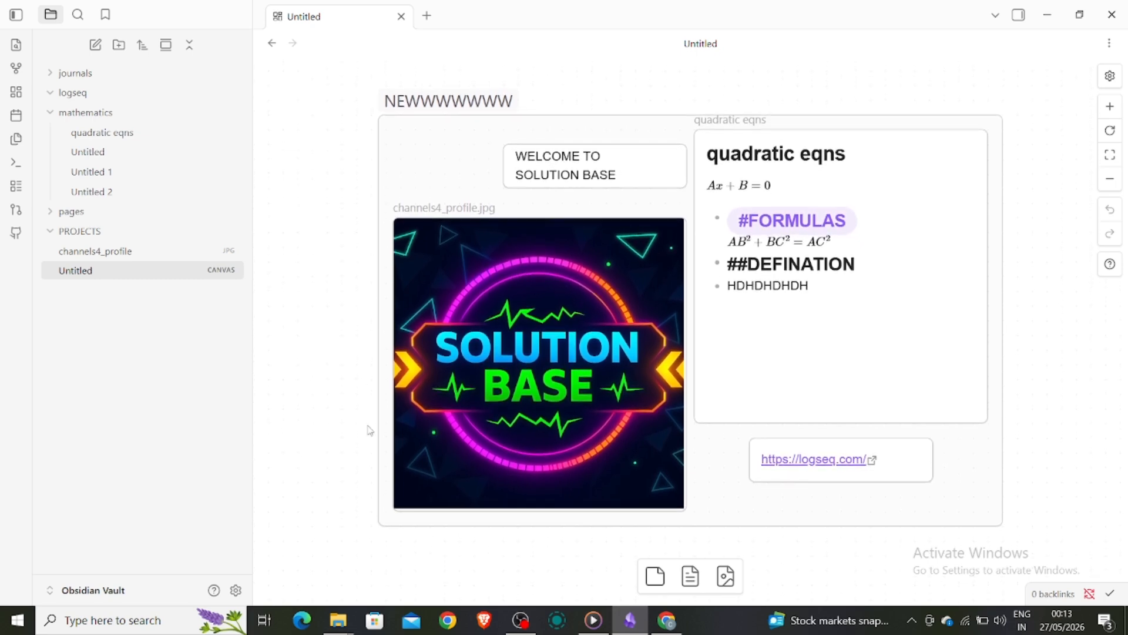